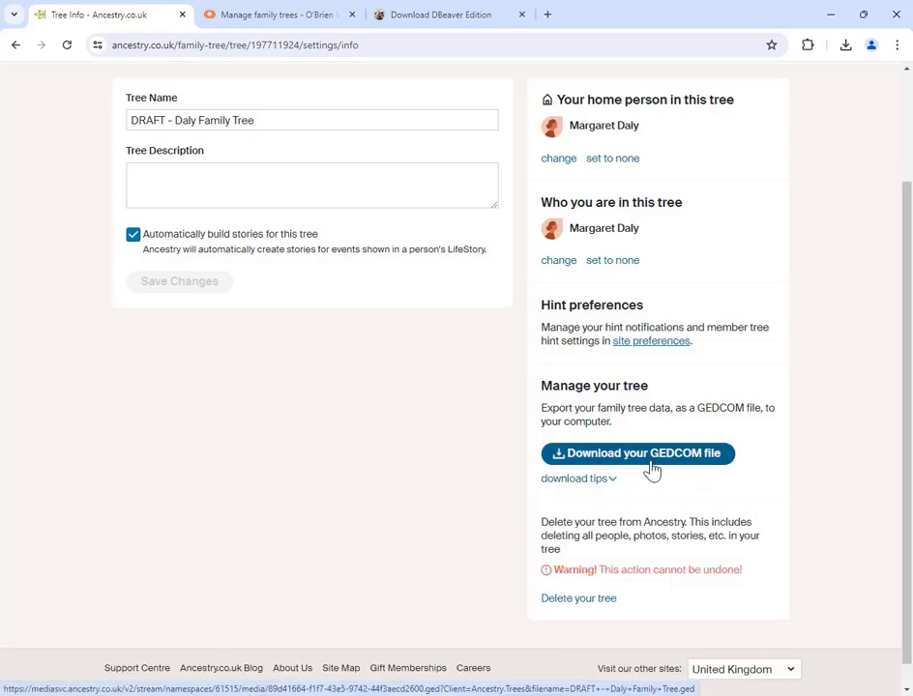
# Download the DRAFT - Daly Family Tree as a GEDCOM file from Ancestry and show the downloaded file in its folder
pyautogui.click(651, 470)
pyautogui.moveTo(826, 90)
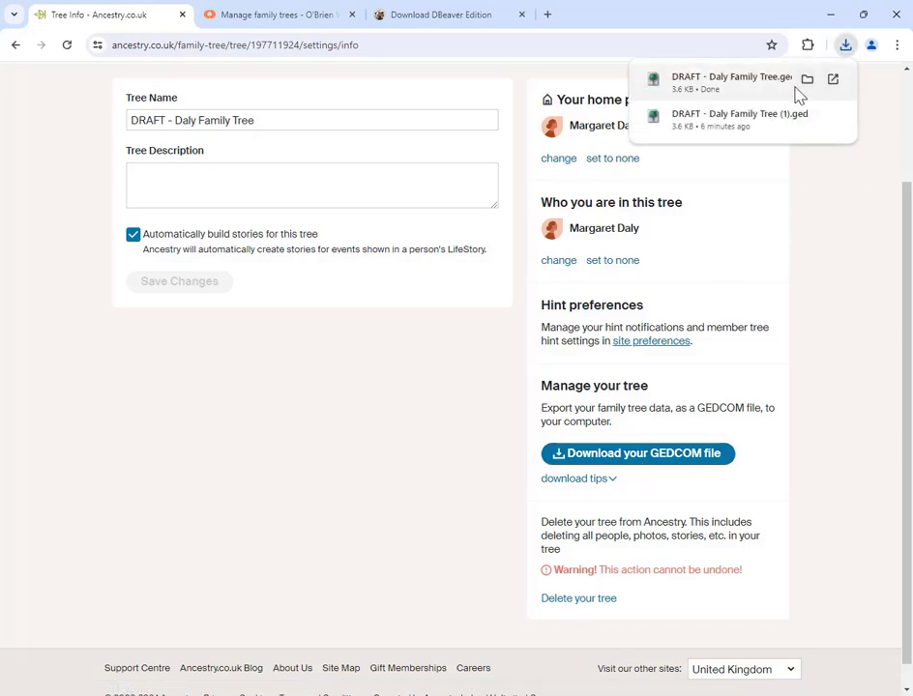
pyautogui.click(805, 85)
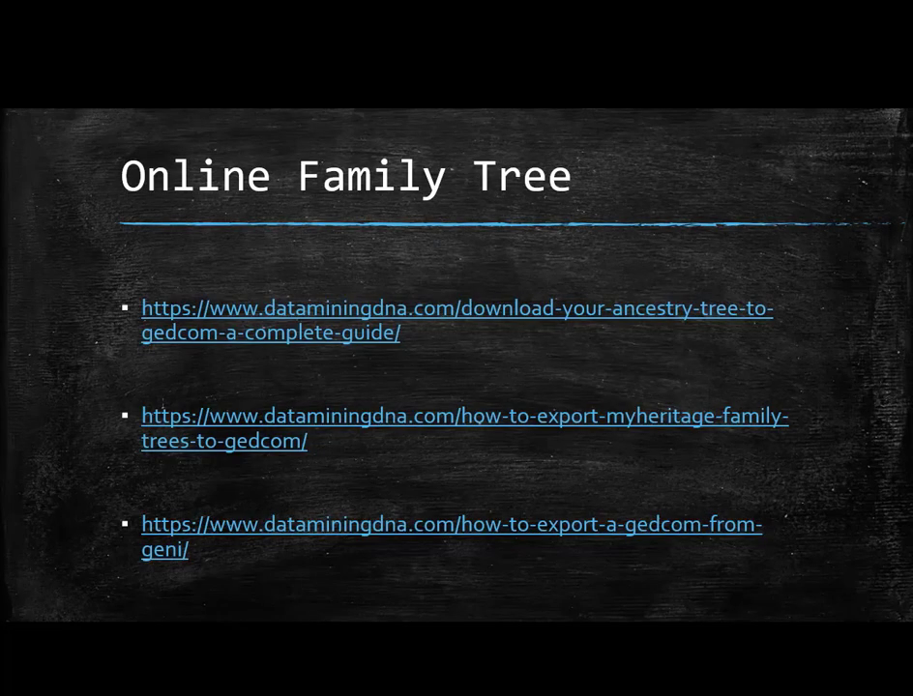
pyautogui.press('Right')
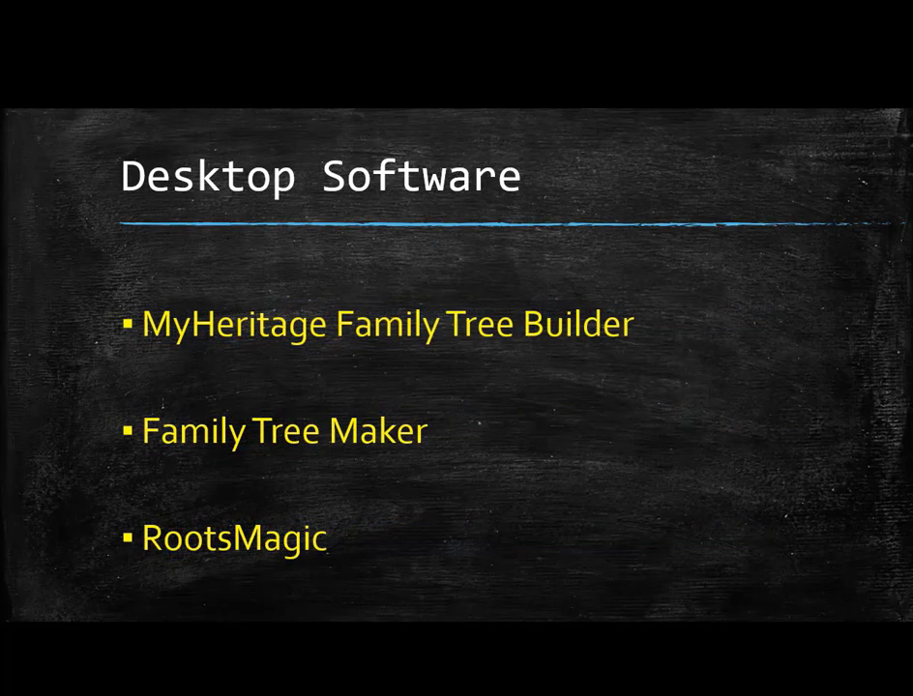
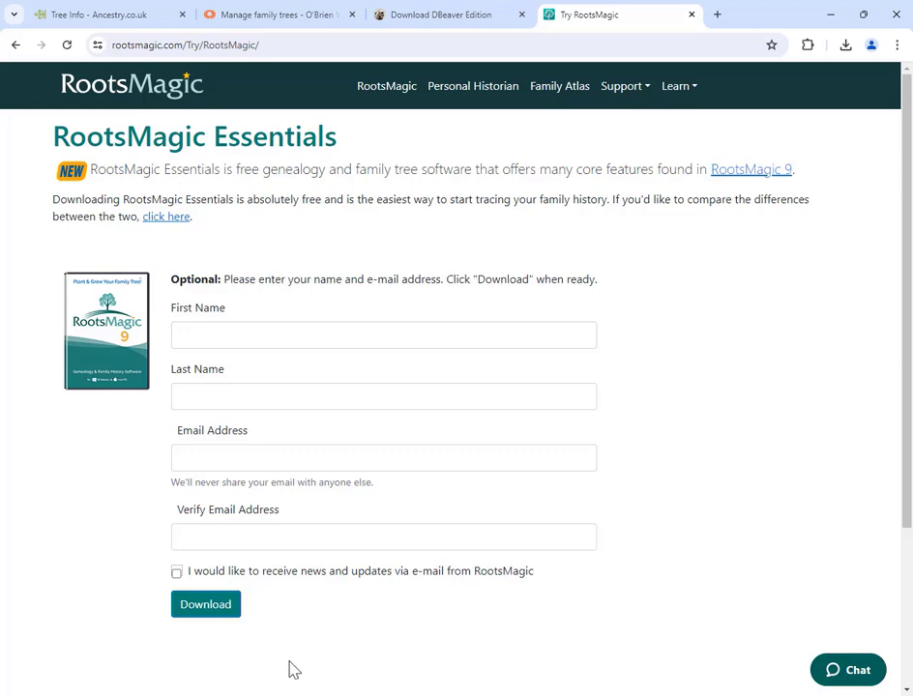
# Download the RootsMagic Essentials (32-bit) 9.1.4 installer without giving contact details and show it in its folder
pyautogui.click(211, 611)
pyautogui.moveTo(333, 690)
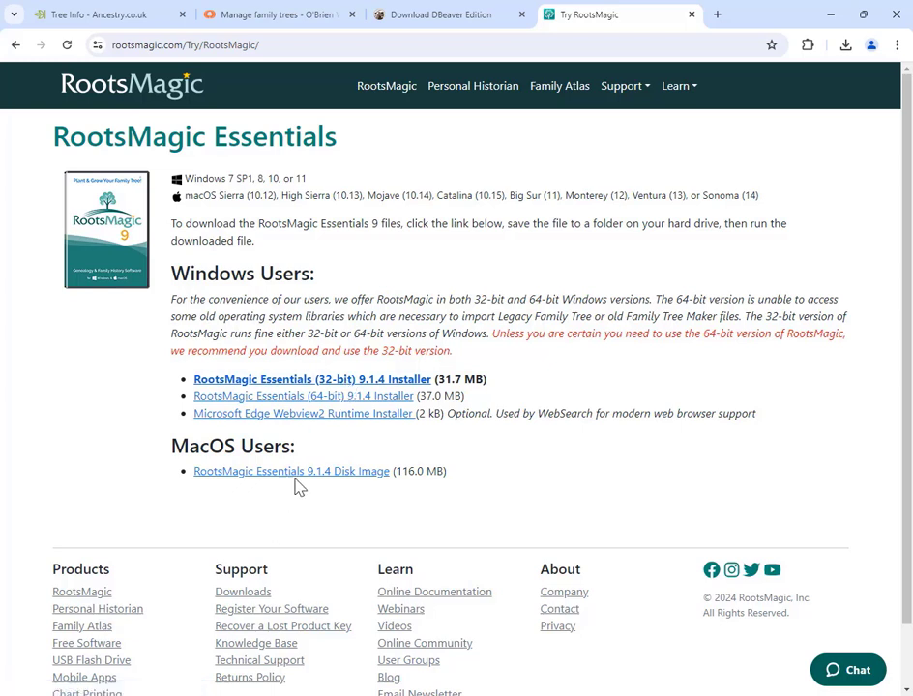
pyautogui.click(367, 377)
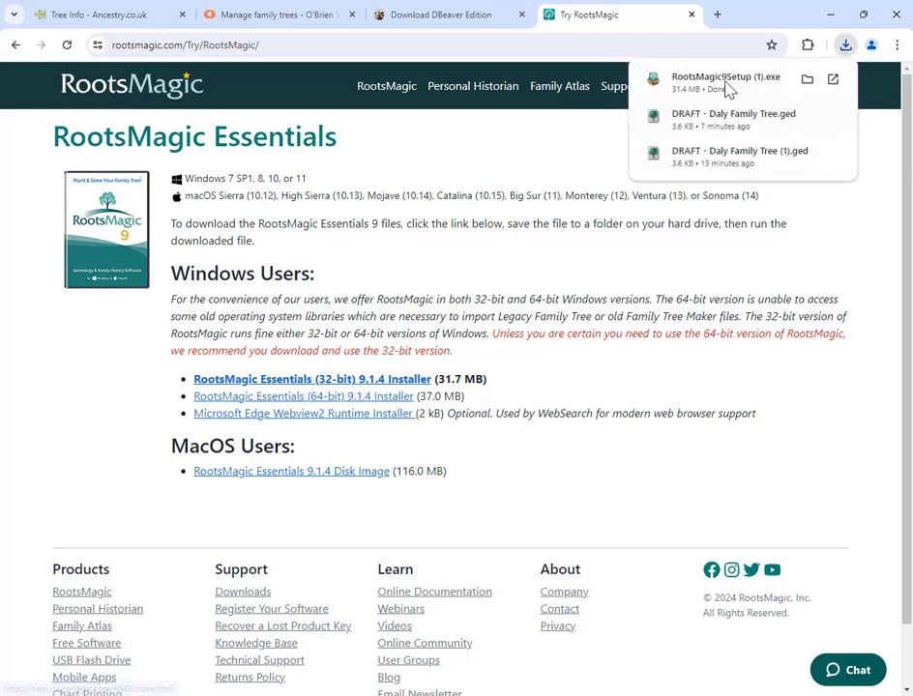
pyautogui.click(808, 80)
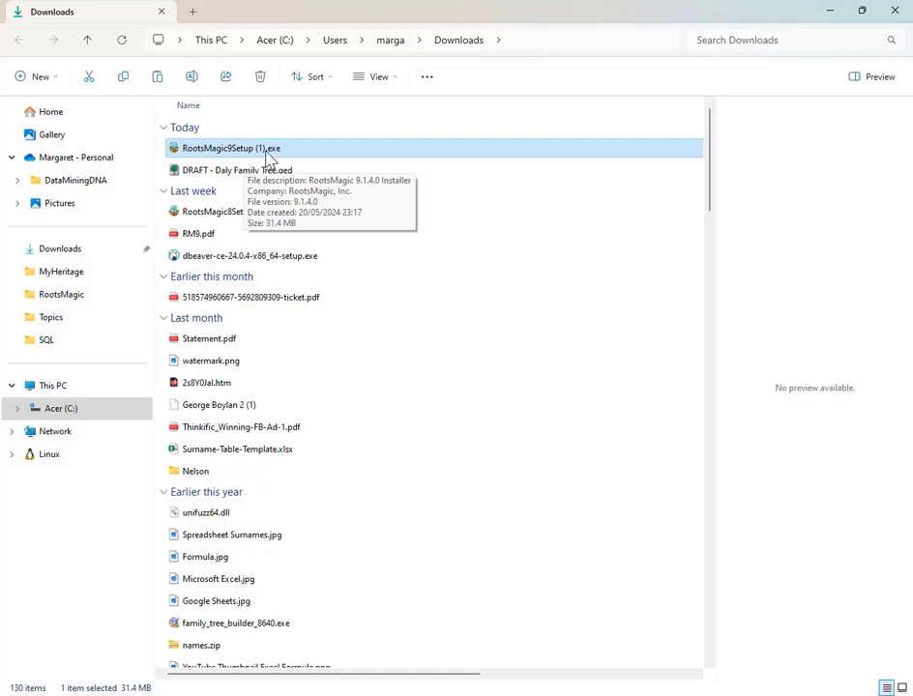
# Install RootsMagic 9.1.4 from the downloaded setup file, accepting the license and a desktop shortcut, and start the free Essentials version
pyautogui.rightClick(282, 151)
pyautogui.click(357, 245)
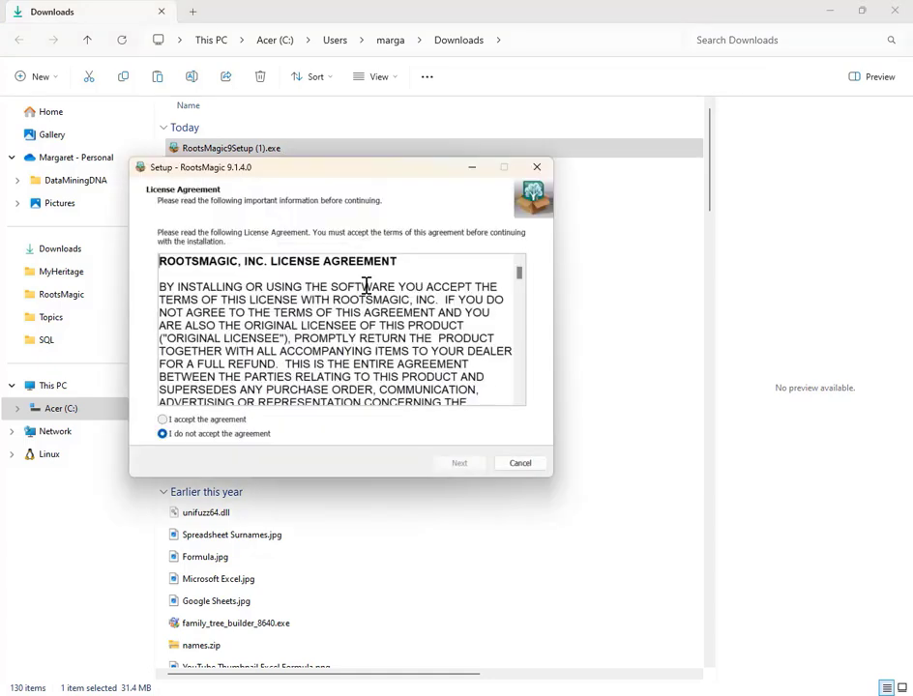
pyautogui.click(206, 424)
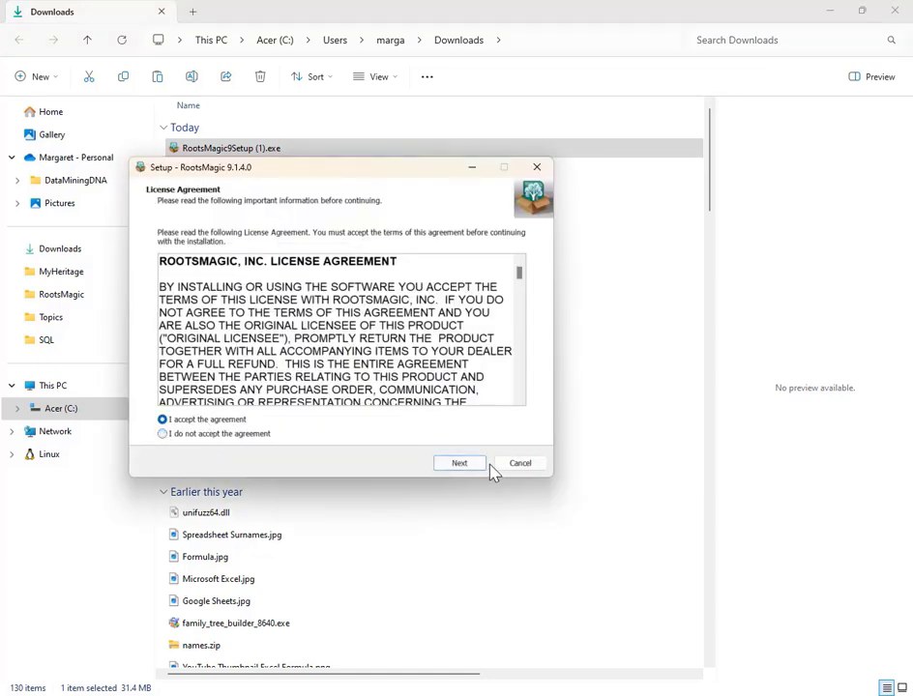
pyautogui.click(467, 468)
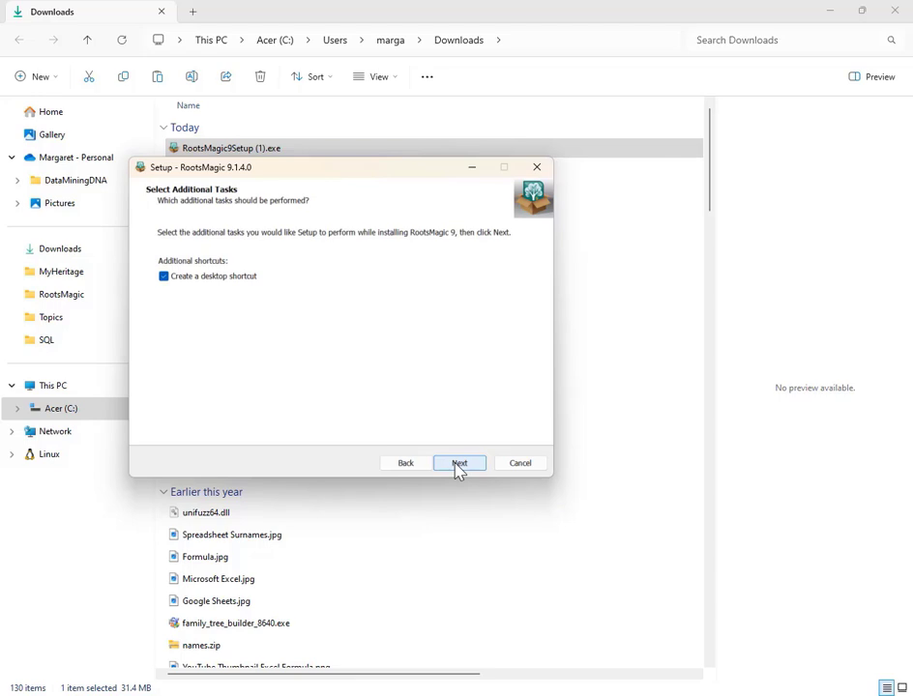
pyautogui.click(460, 467)
pyautogui.click(464, 473)
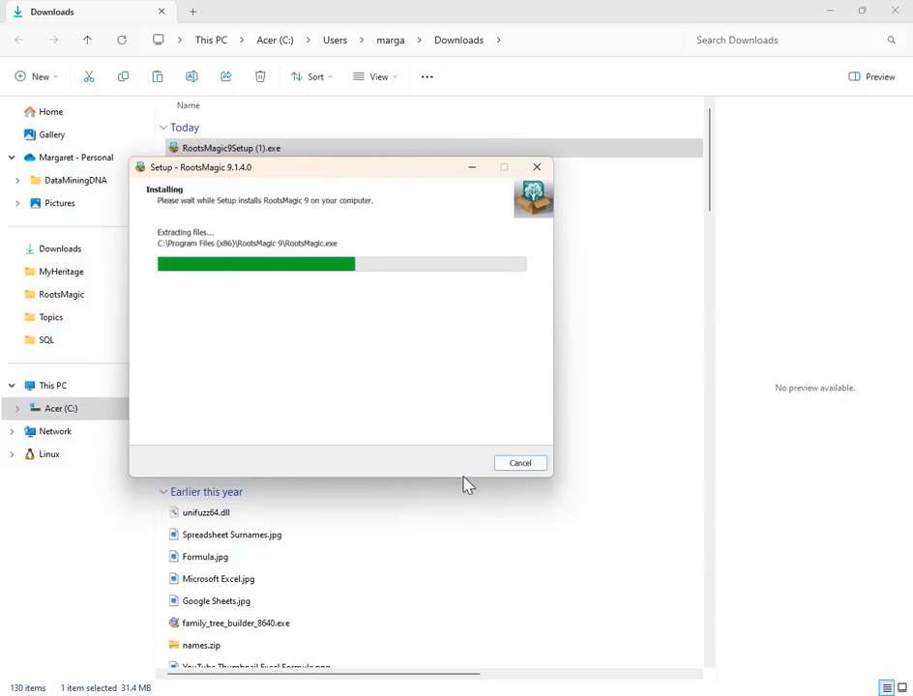
pyautogui.click(466, 469)
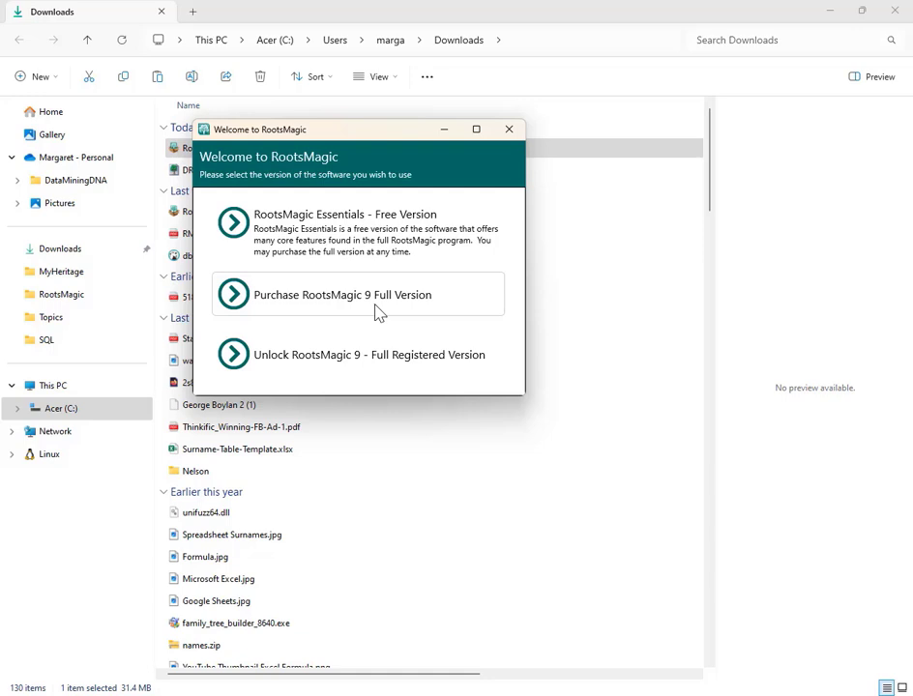
pyautogui.click(356, 229)
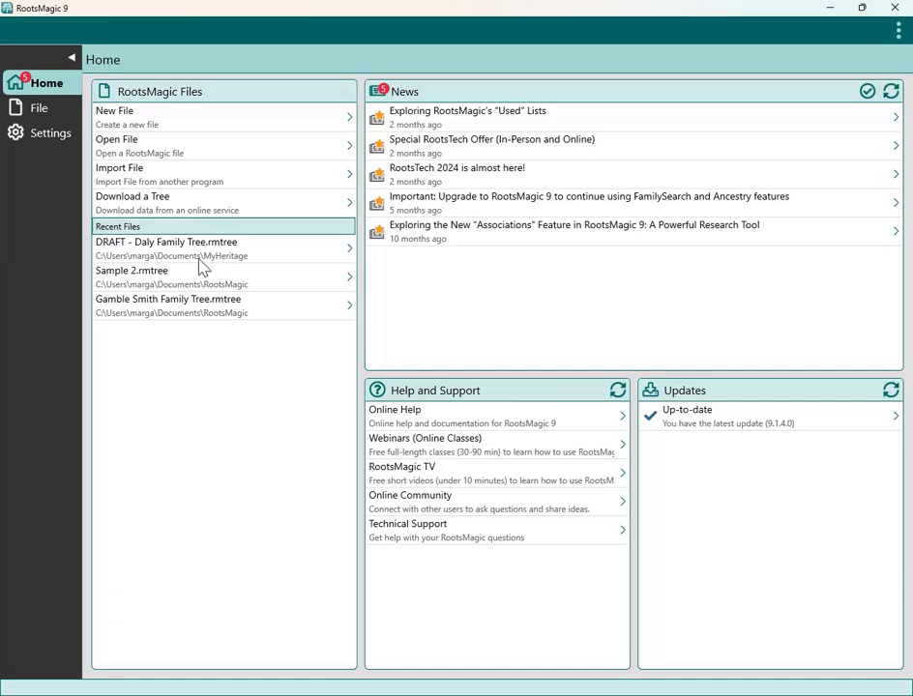
# Start a GEDCOM import from another program using DRAFT - Daly Family Tree.ged from the GEDCOM folder inside SQL
pyautogui.click(130, 186)
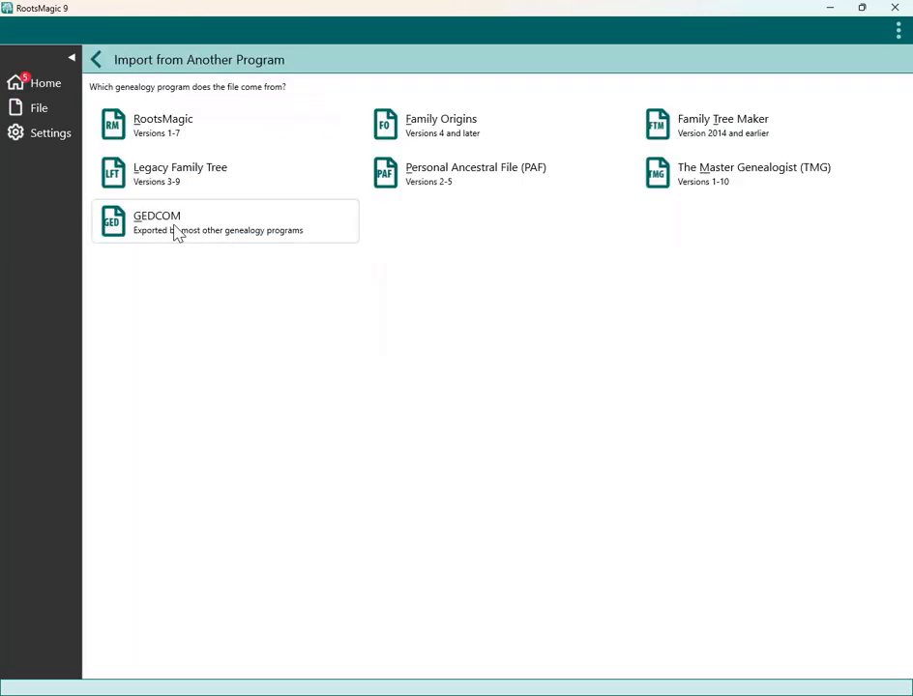
pyautogui.click(294, 230)
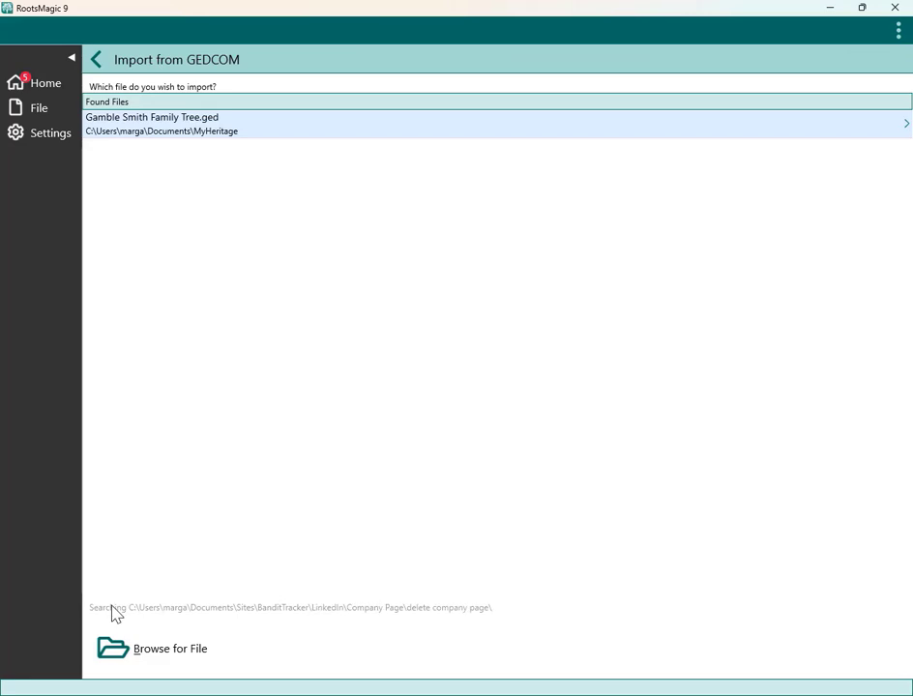
pyautogui.click(170, 653)
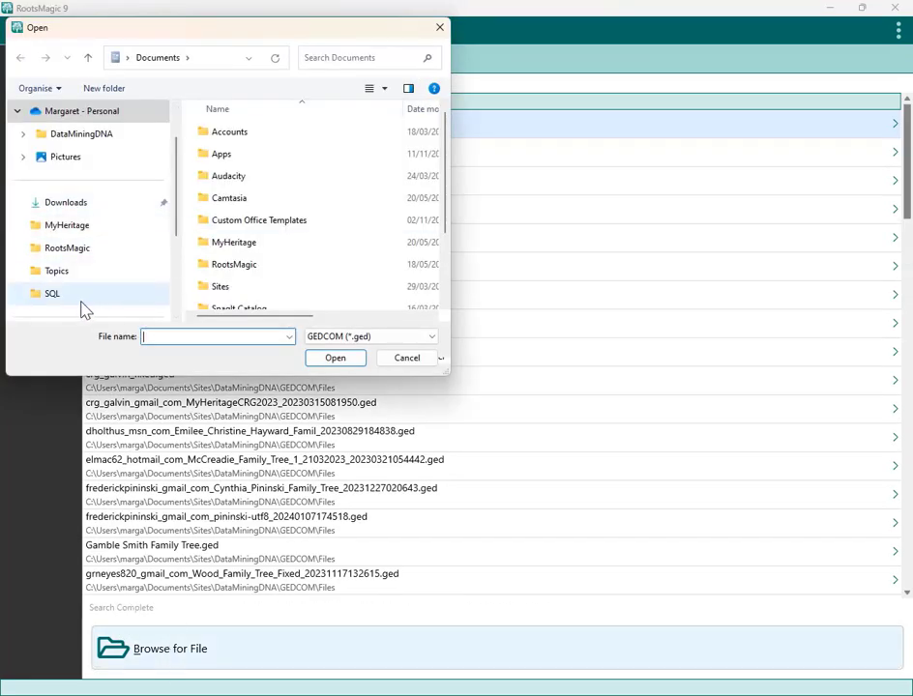
pyautogui.click(79, 301)
pyautogui.click(293, 139)
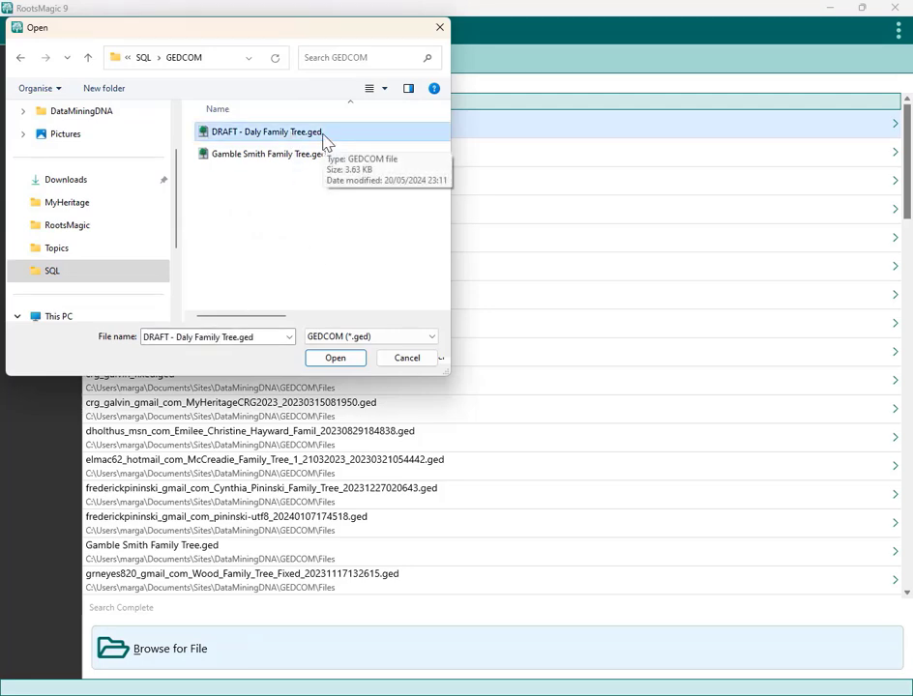
pyautogui.click(337, 360)
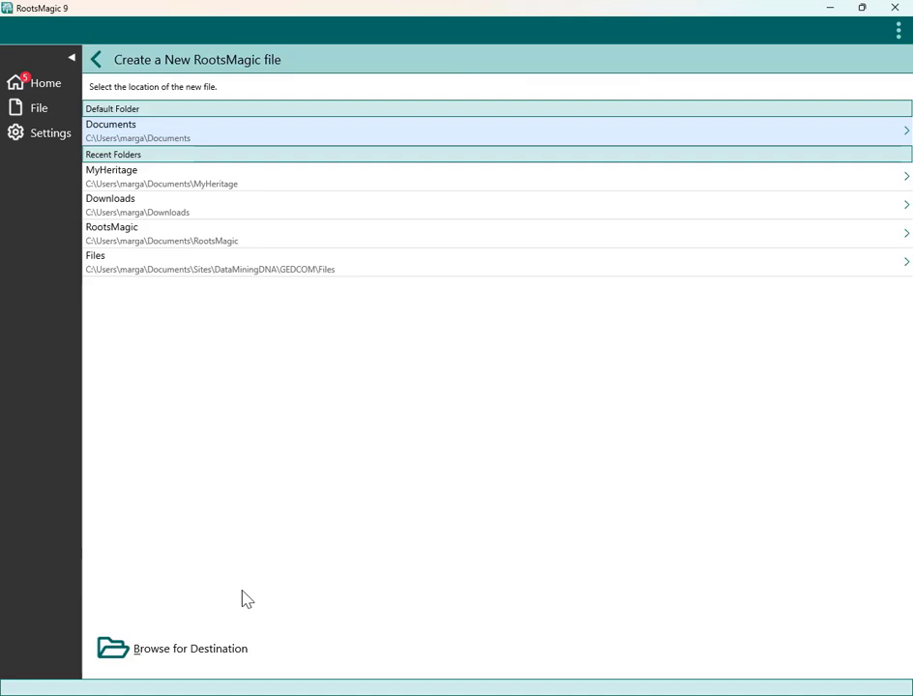
# Save the new RootsMagic file as DRAFT - Daly Family Tree.rmtree in the GEDCOM folder inside SQL
pyautogui.click(235, 660)
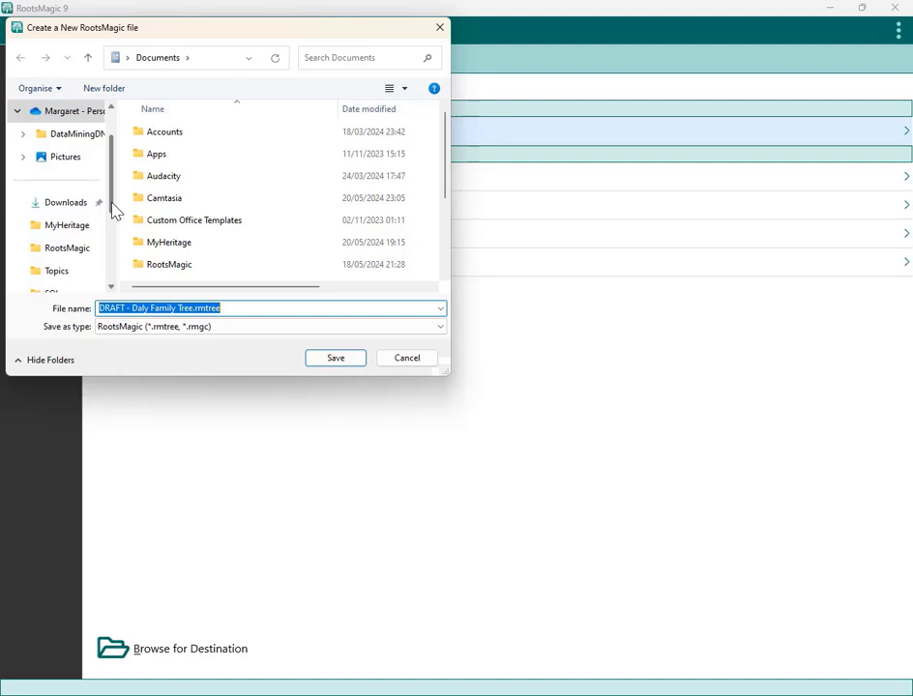
pyautogui.moveTo(112, 211); pyautogui.dragTo(112, 225)
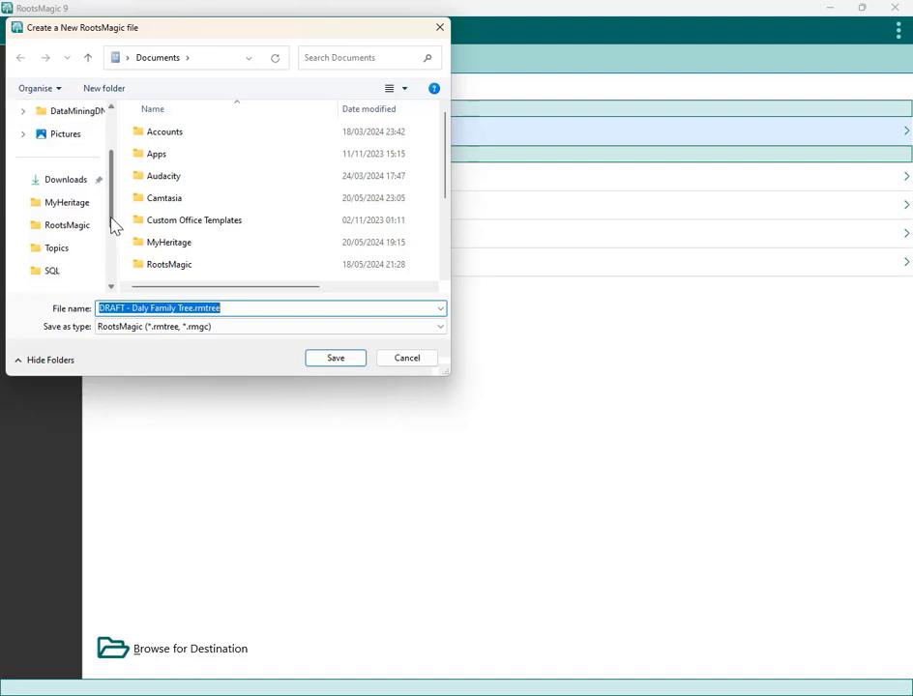
pyautogui.click(70, 272)
pyautogui.click(161, 157)
pyautogui.doubleClick(162, 156)
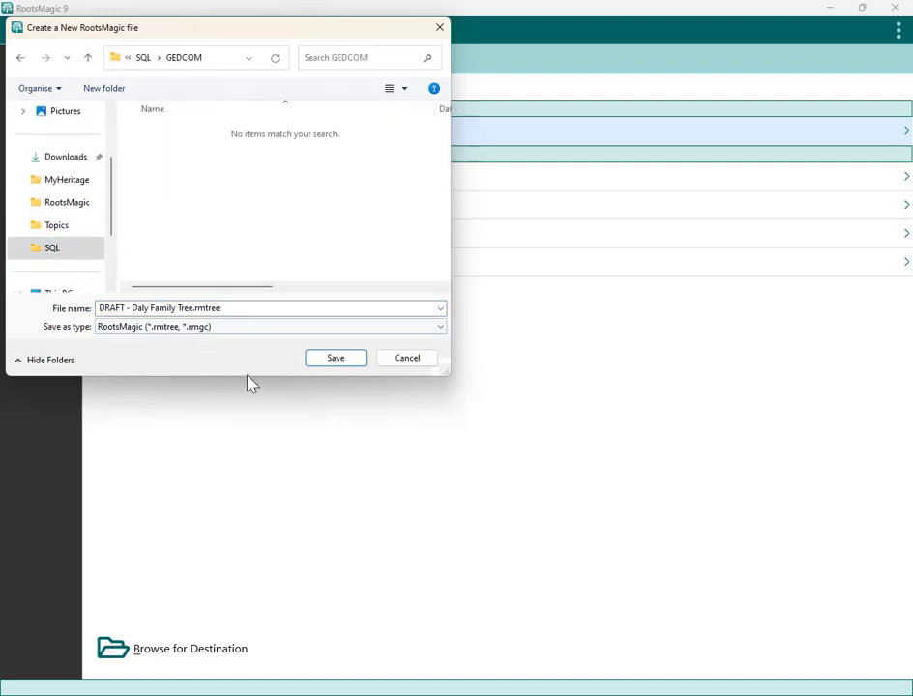
pyautogui.click(337, 363)
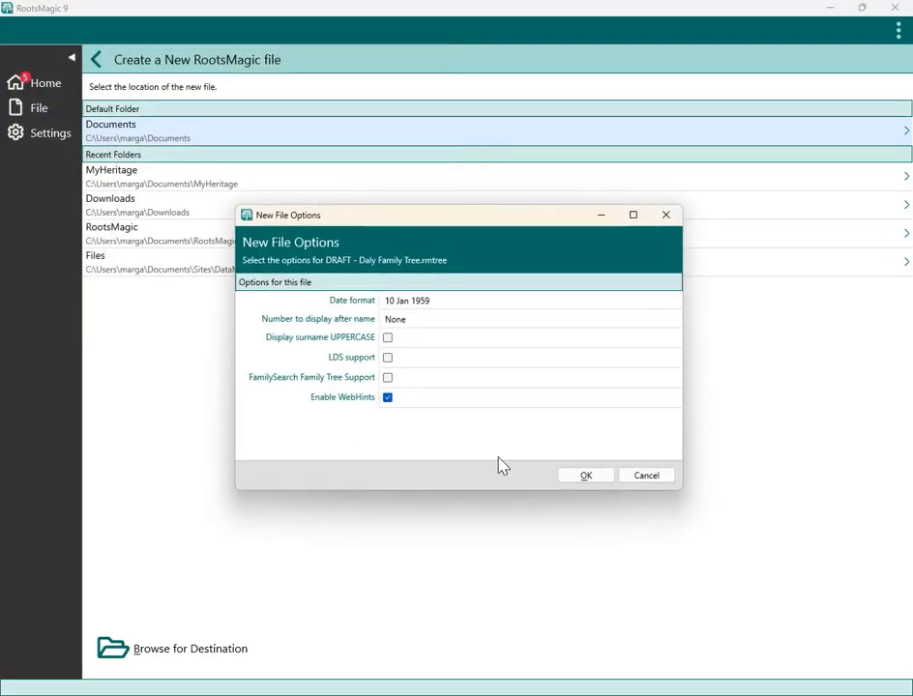
# Disable WebHints for the new file and import the GEDCOM data without adding an additional source
pyautogui.click(387, 398)
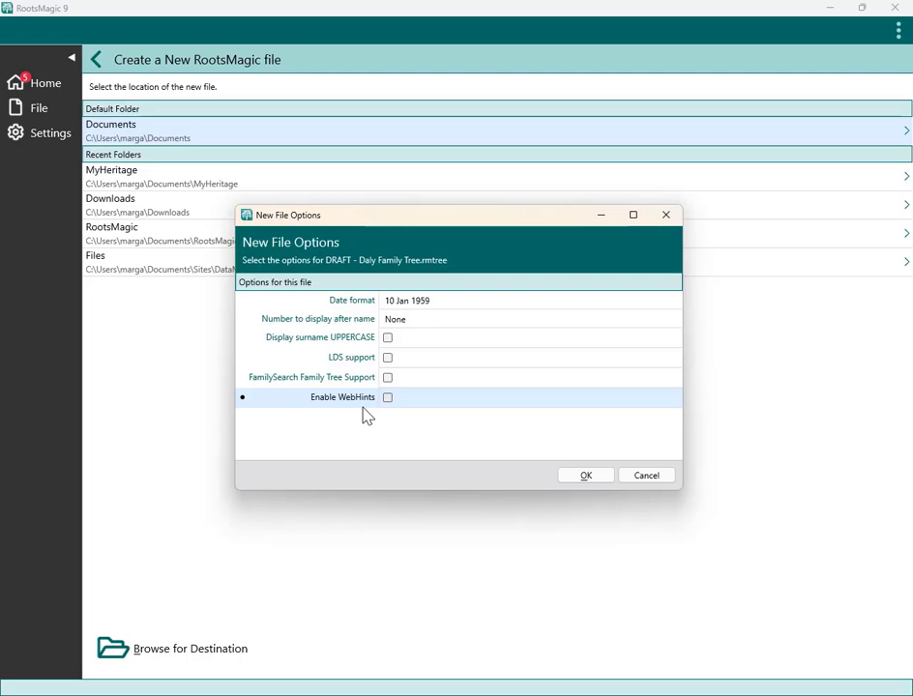
pyautogui.click(577, 480)
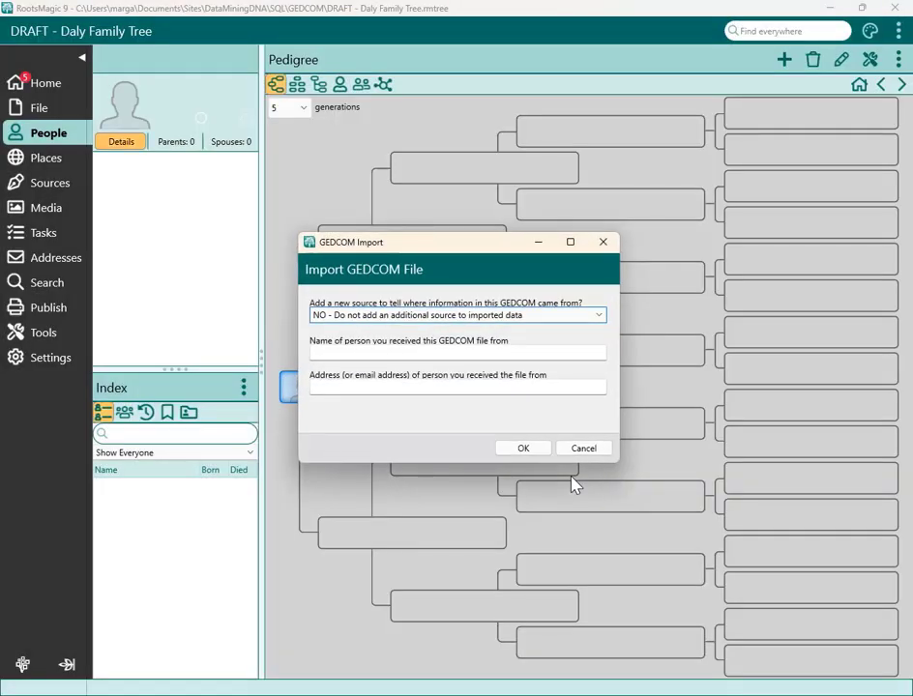
pyautogui.click(527, 453)
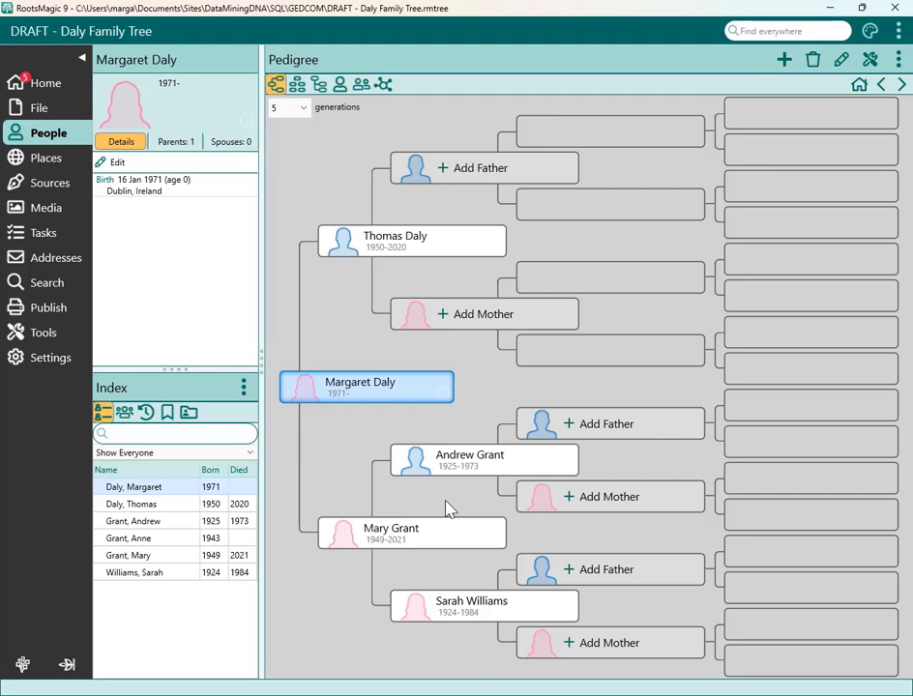
# View the Addresses and Tasks sections of the imported tree and dismiss the ordering window
pyautogui.click(59, 258)
pyautogui.click(48, 232)
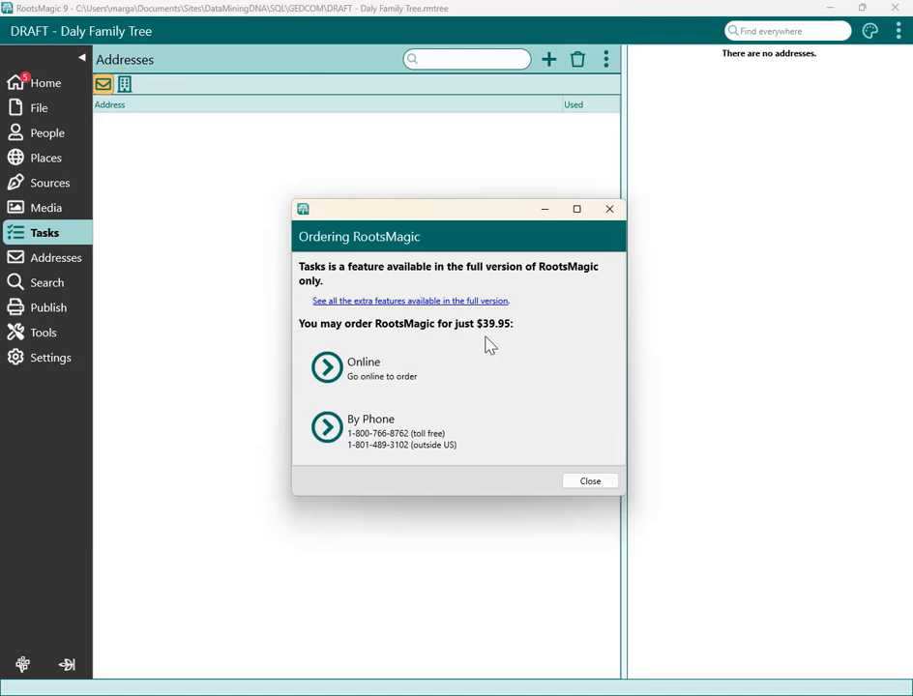
pyautogui.click(592, 483)
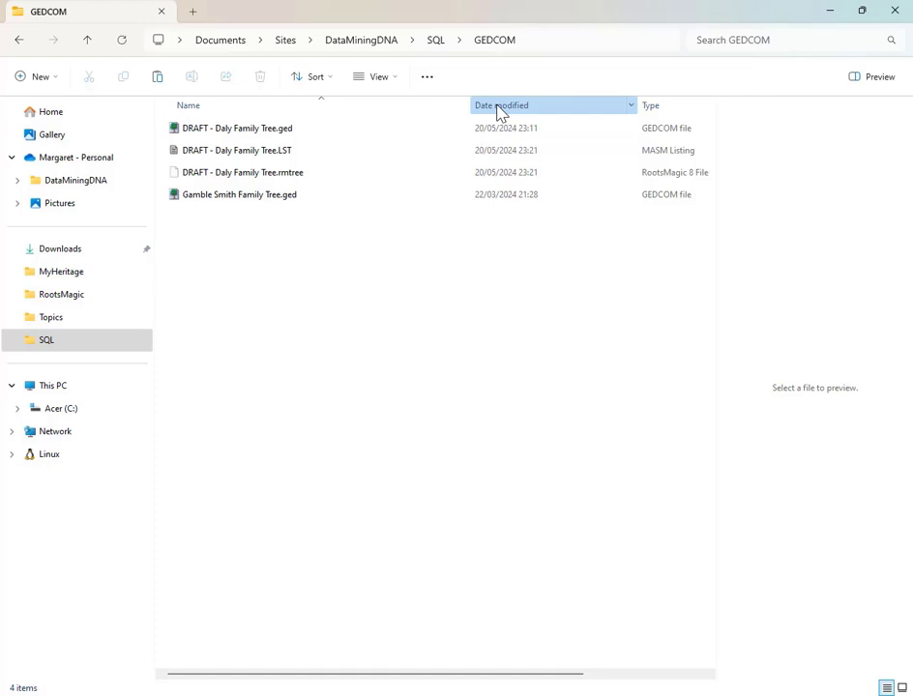
# Sort the GEDCOM folder by modification date, newest first, and select DRAFT - Daly Family Tree.rmtree
pyautogui.click(498, 113)
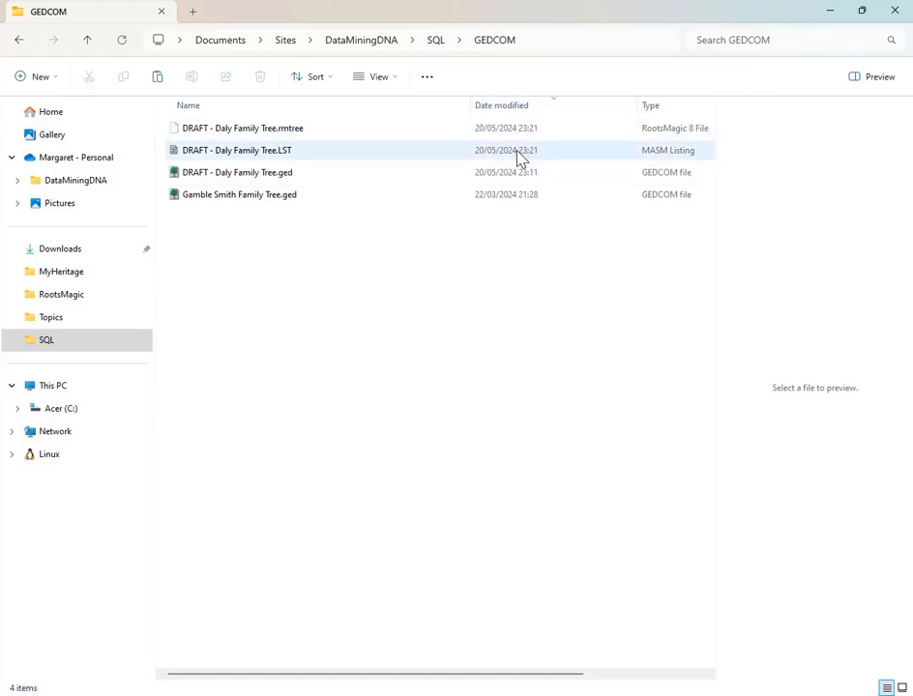
pyautogui.click(302, 137)
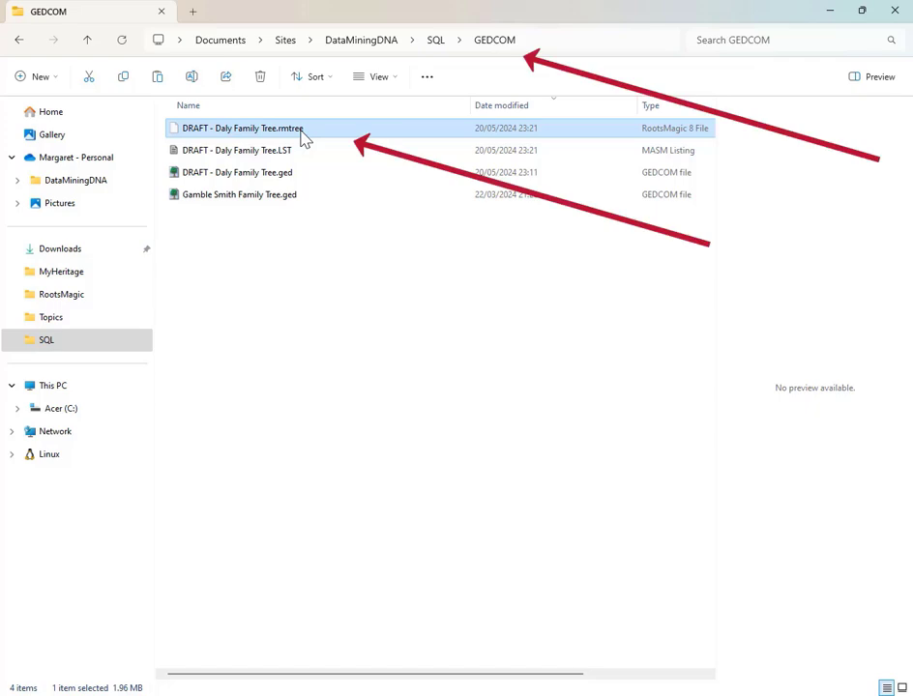
pyautogui.doubleClick(303, 138)
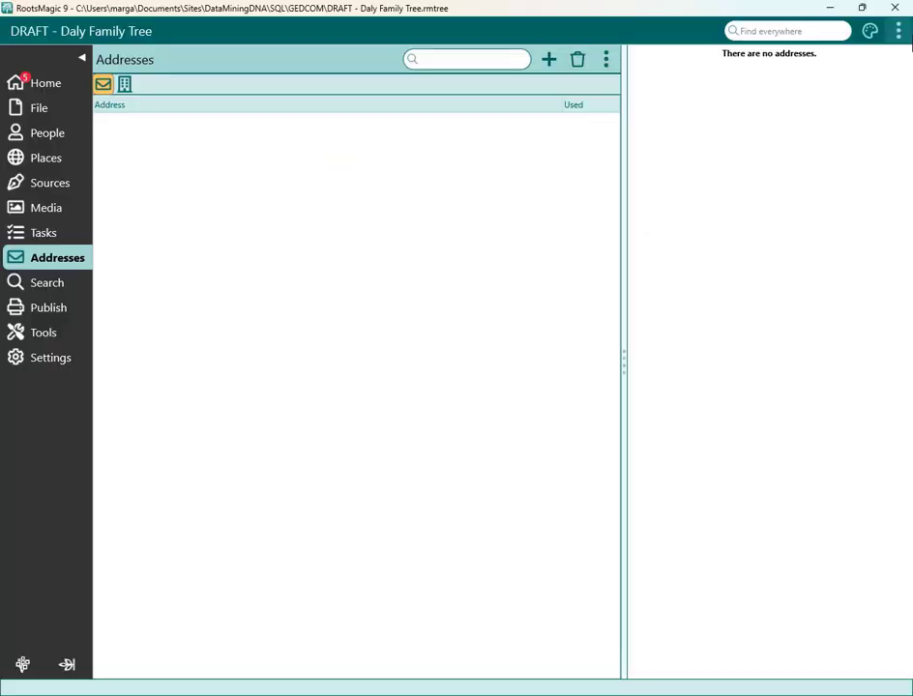
# Switch to RootsMagic and exit the program, dismissing the closing prompt
pyautogui.click(896, 12)
pyautogui.click(638, 453)
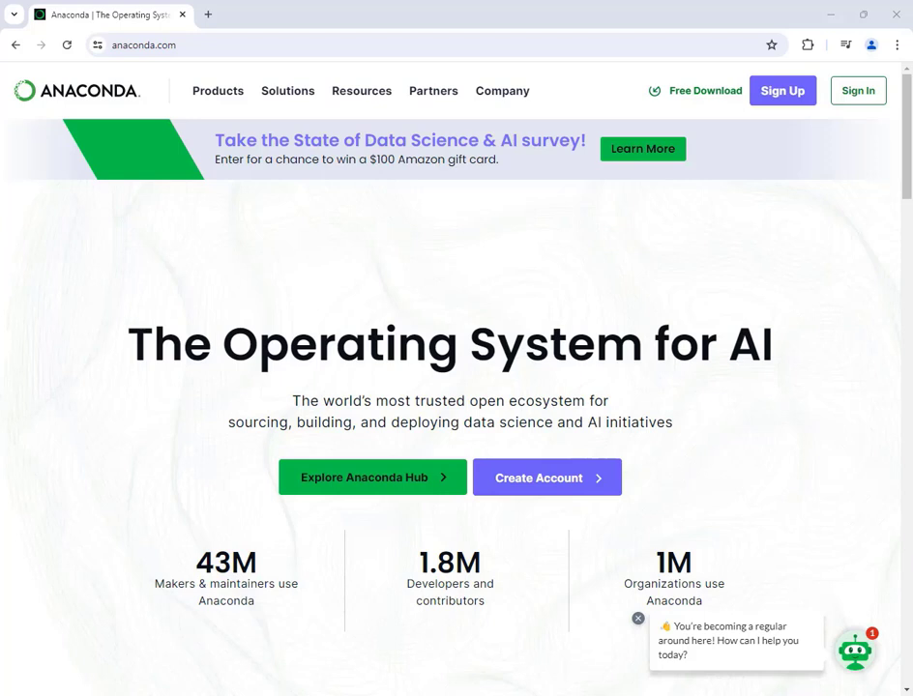
# Download the Windows 64-bit graphical Anaconda installer for Python 3.12 from the Anaconda website, skipping registration
pyautogui.click(694, 101)
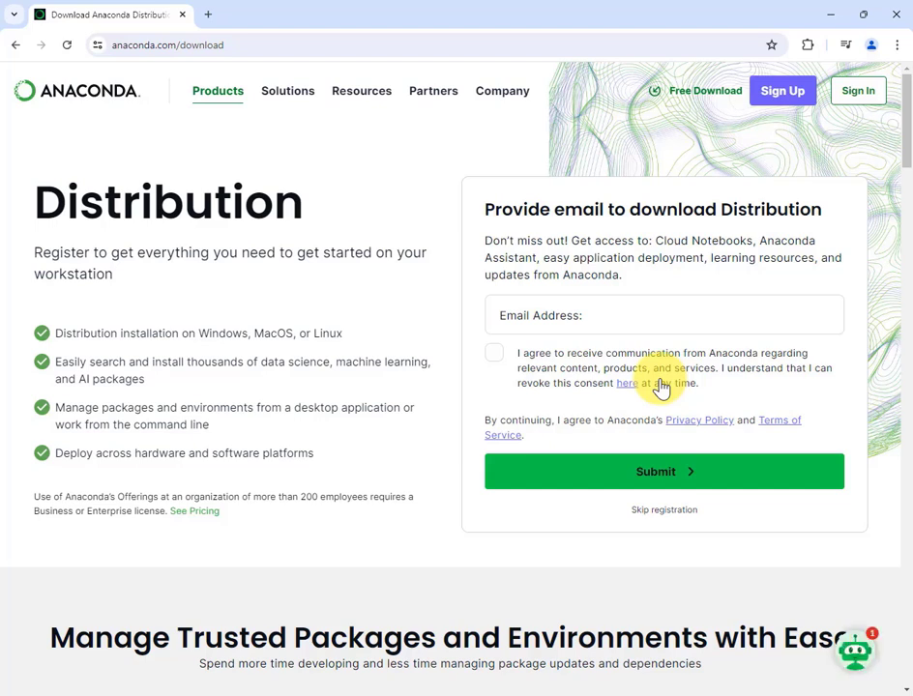
pyautogui.click(663, 512)
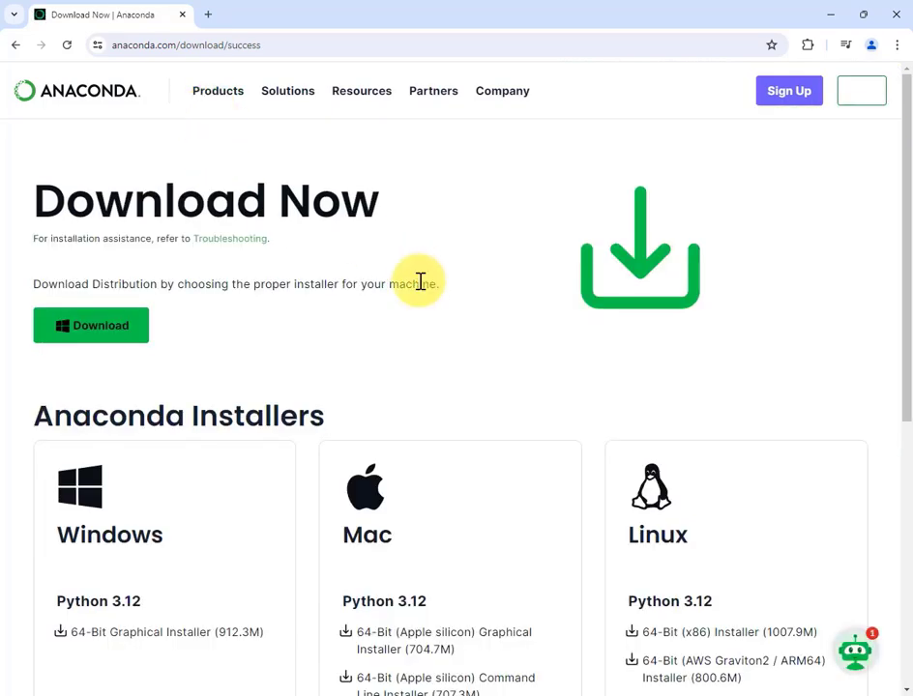
pyautogui.scroll(-3, 421, 281)
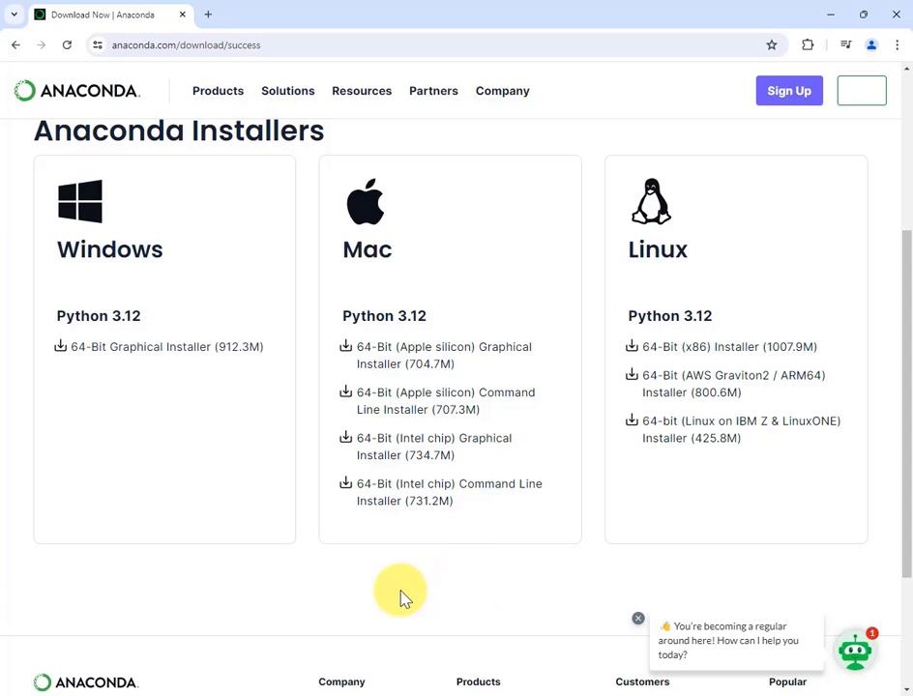
pyautogui.click(118, 351)
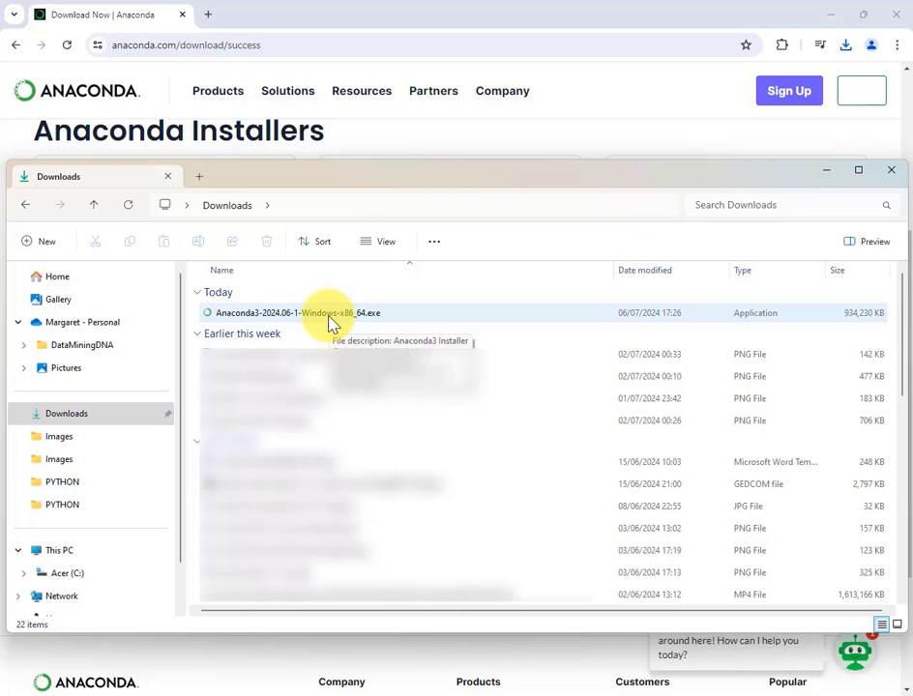
# Install Anaconda3 2024.06-1 for Just Me in the default destination folder, accepting the license and registering it as the default Python 3.12
pyautogui.doubleClick(329, 317)
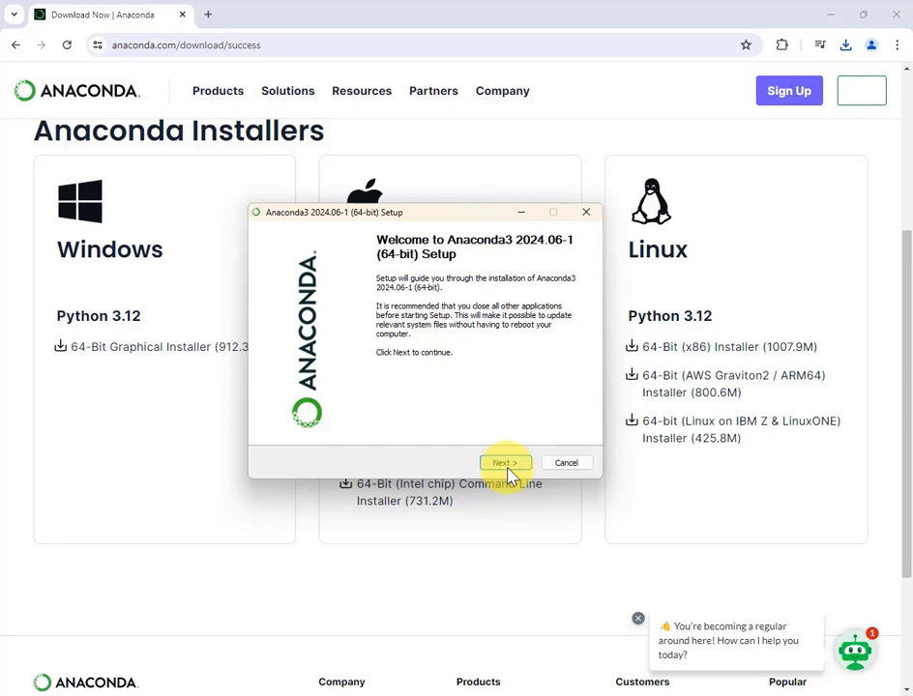
pyautogui.click(504, 464)
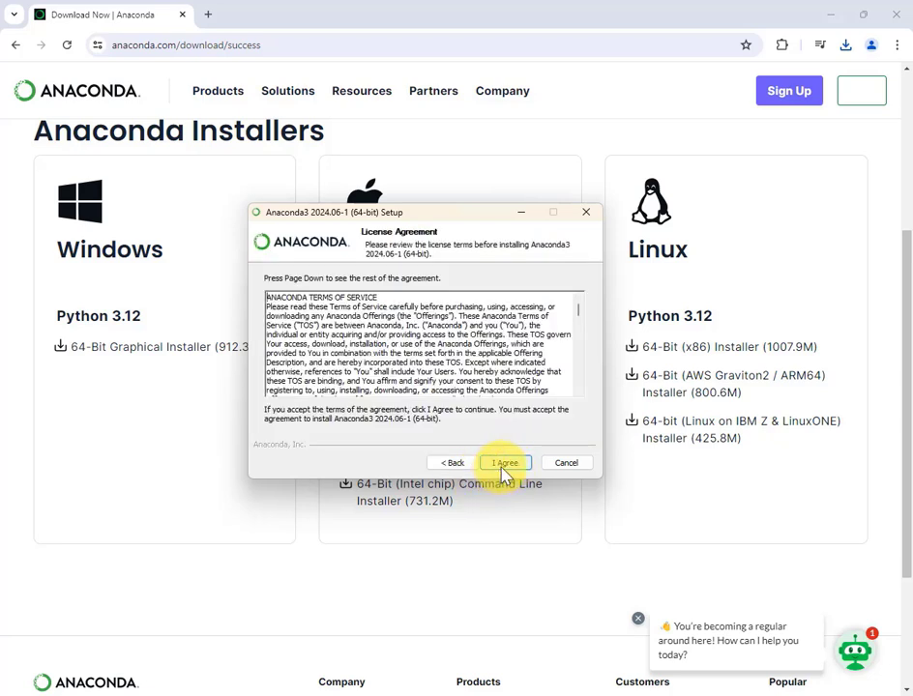
pyautogui.click(504, 463)
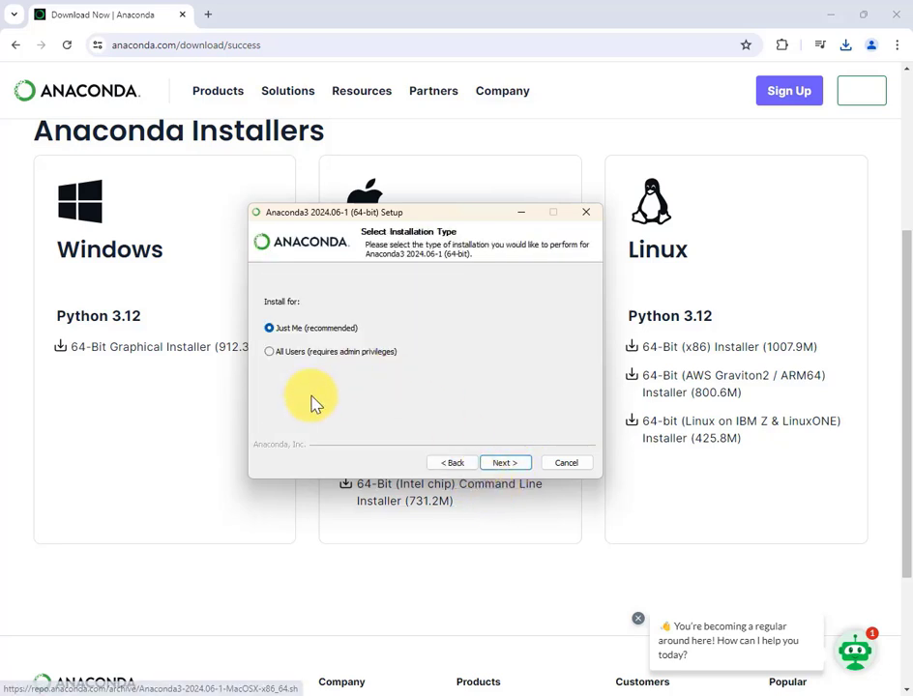
pyautogui.press('Return')
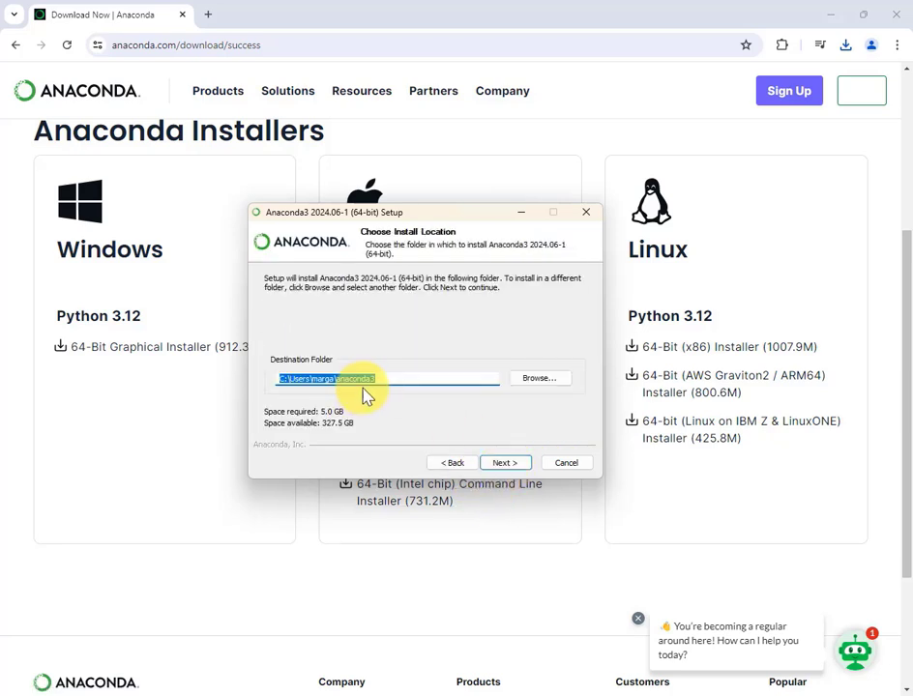
pyautogui.click(516, 464)
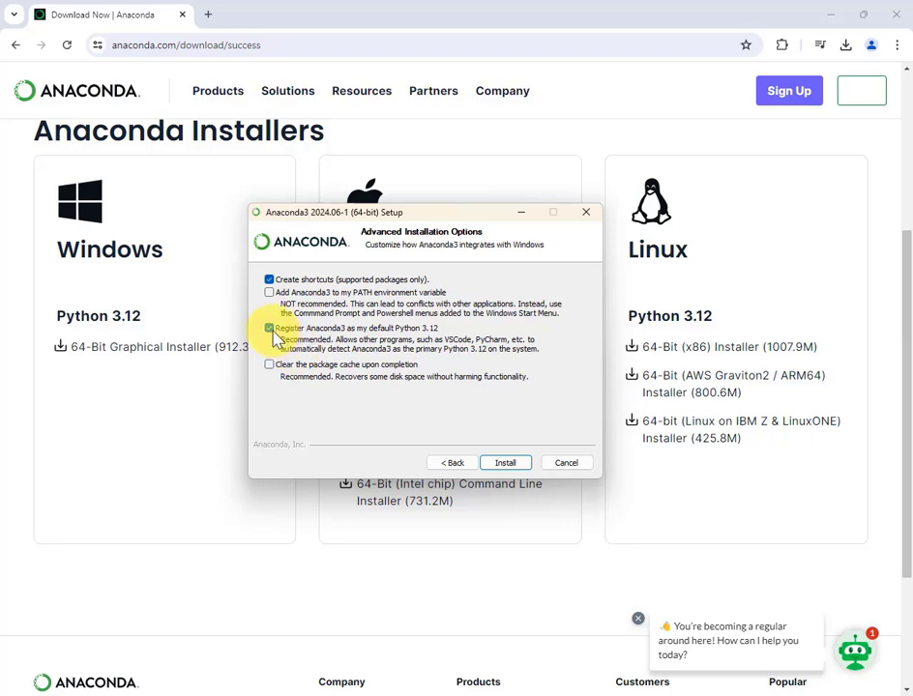
pyautogui.click(270, 328)
pyautogui.click(504, 464)
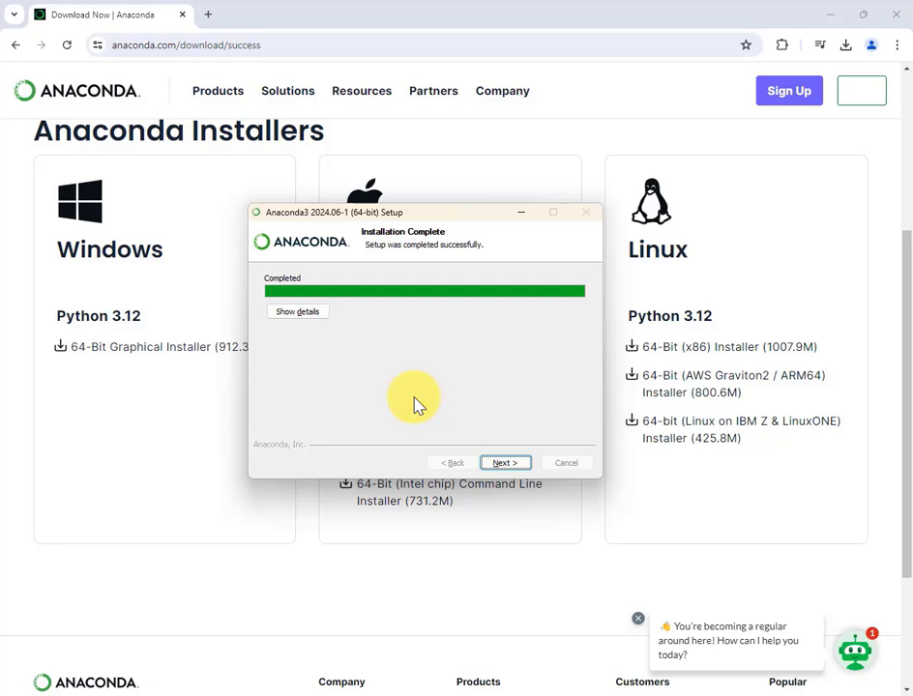
# Finish the Anaconda setup with Launch Anaconda Navigator and Getting Started with Anaconda Distribution both unticked
pyautogui.click(507, 465)
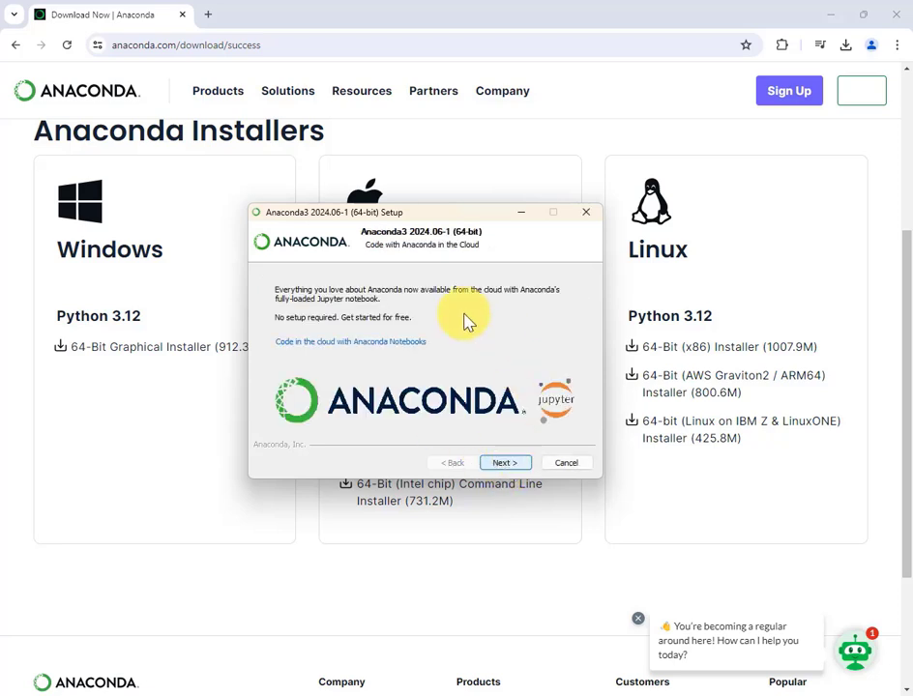
pyautogui.click(506, 464)
pyautogui.click(380, 354)
pyautogui.click(416, 330)
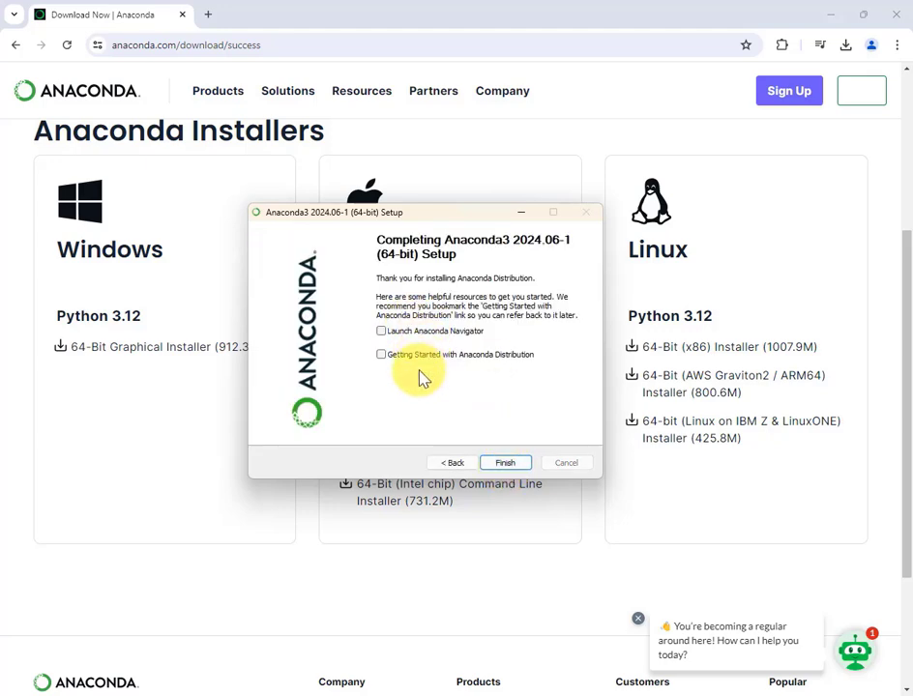
pyautogui.click(510, 468)
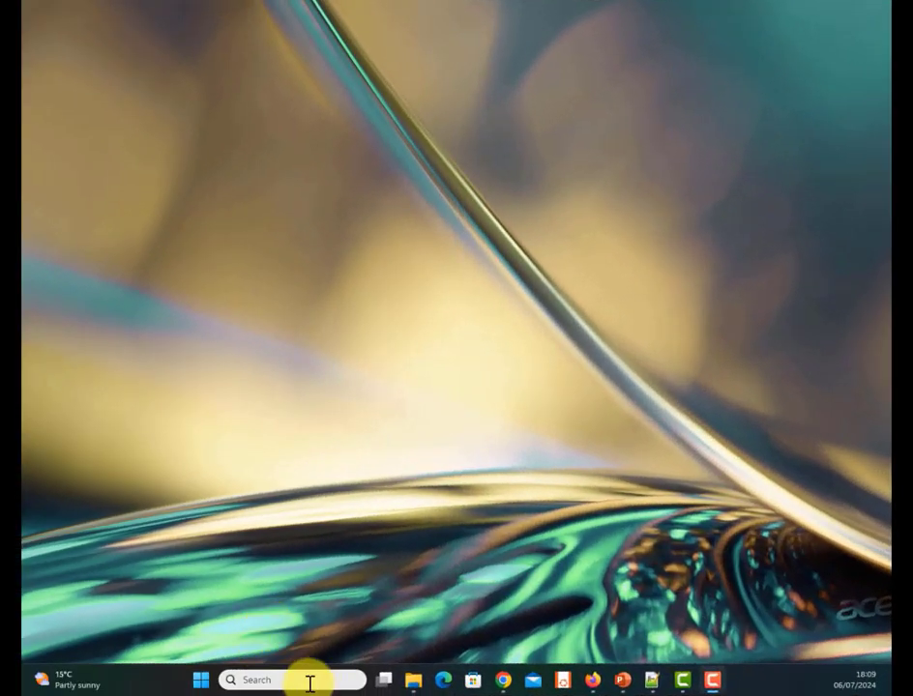
# Search Windows for anaconda and open Anaconda Prompt
pyautogui.click(294, 680)
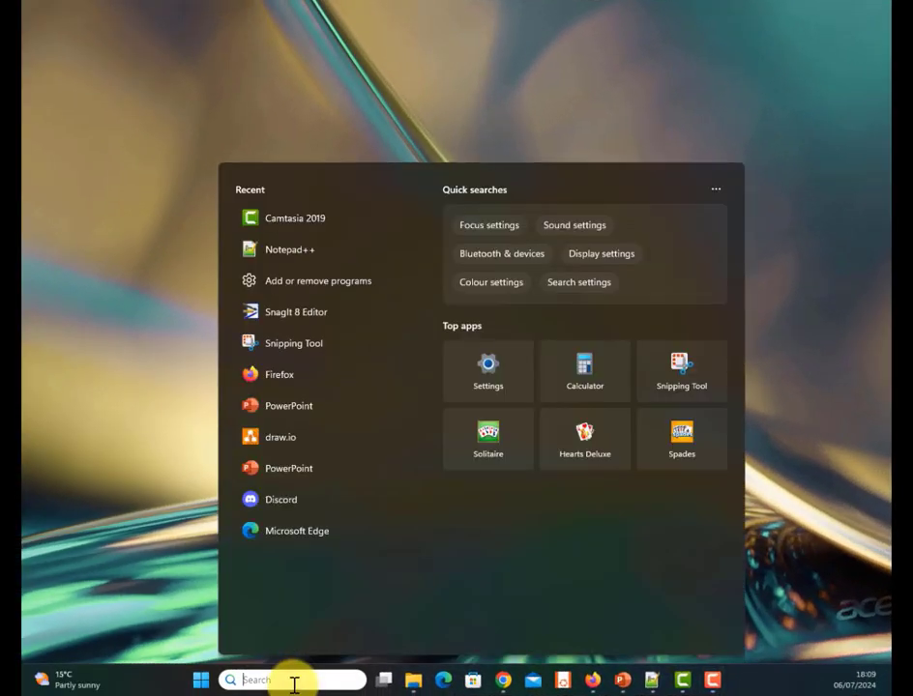
pyautogui.write('c')
pyautogui.press('BackSpace')
pyautogui.write('an')
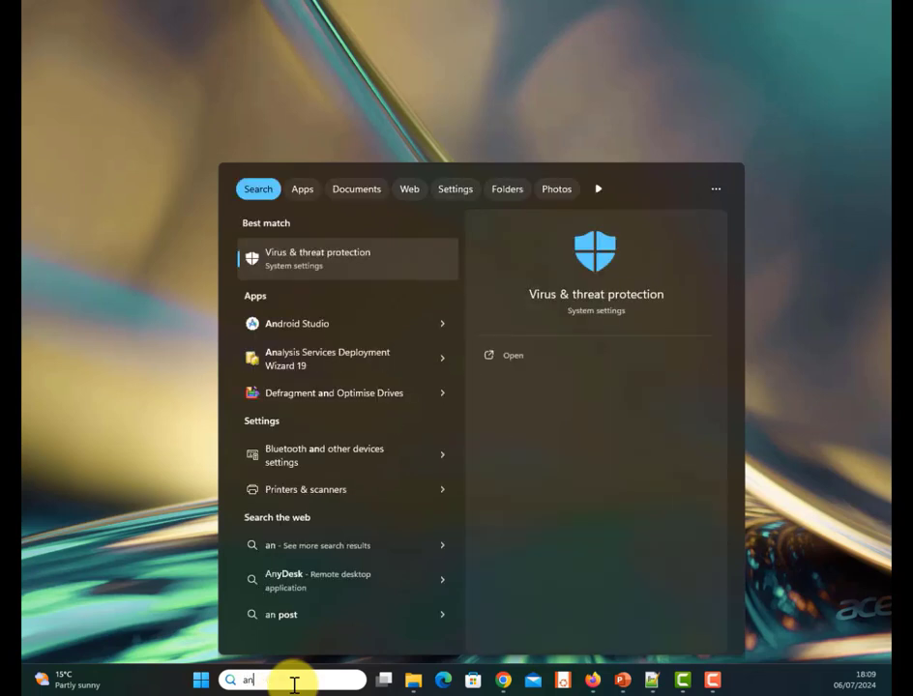
pyautogui.write('aconda')
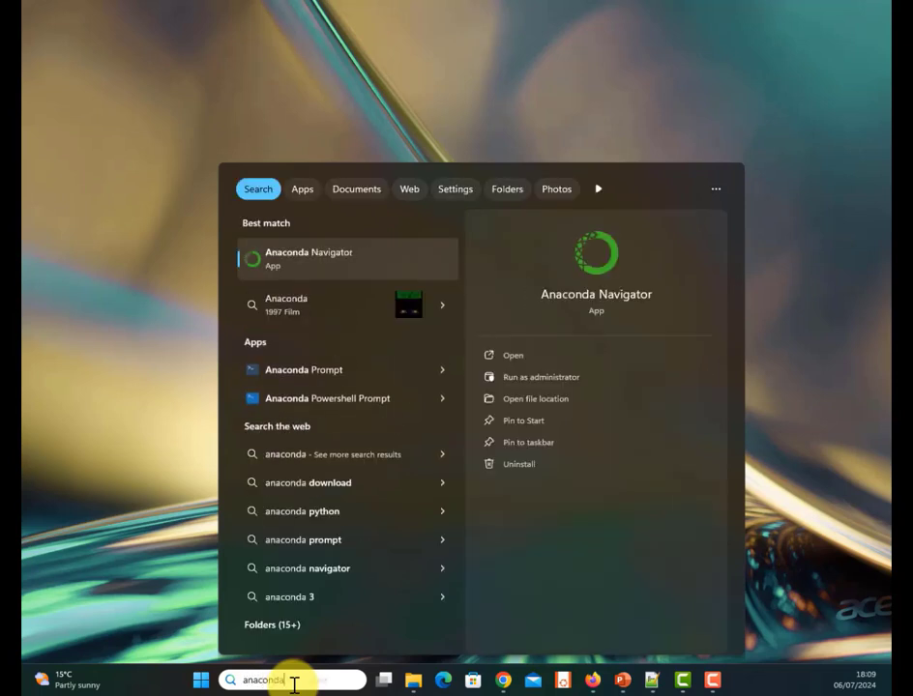
pyautogui.click(354, 380)
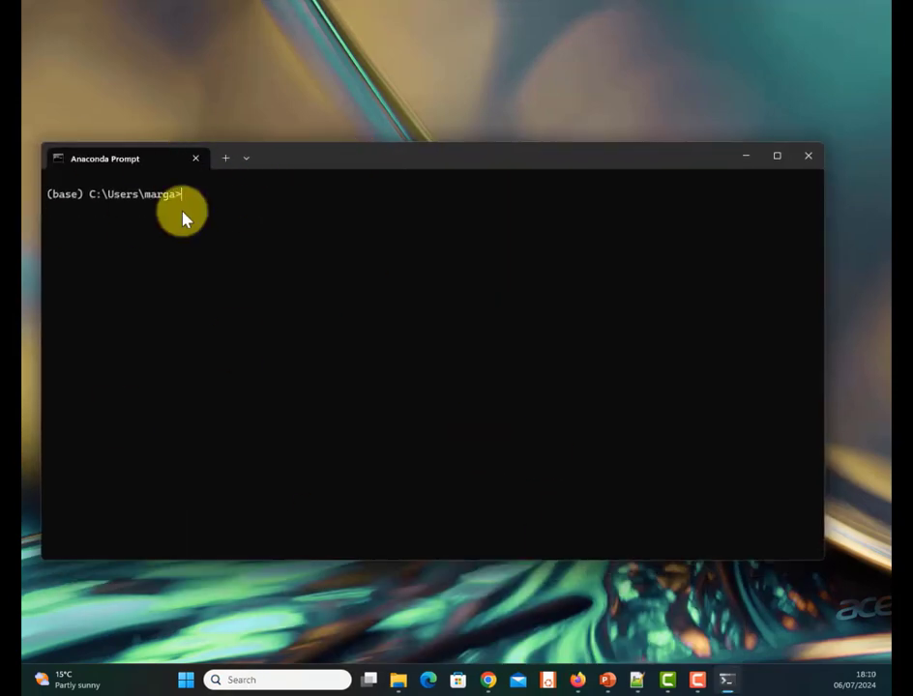
# Change the prompt's directory to the PythonWork folder with cd, using the folder path copied from File Explorer
pyautogui.write('cd')
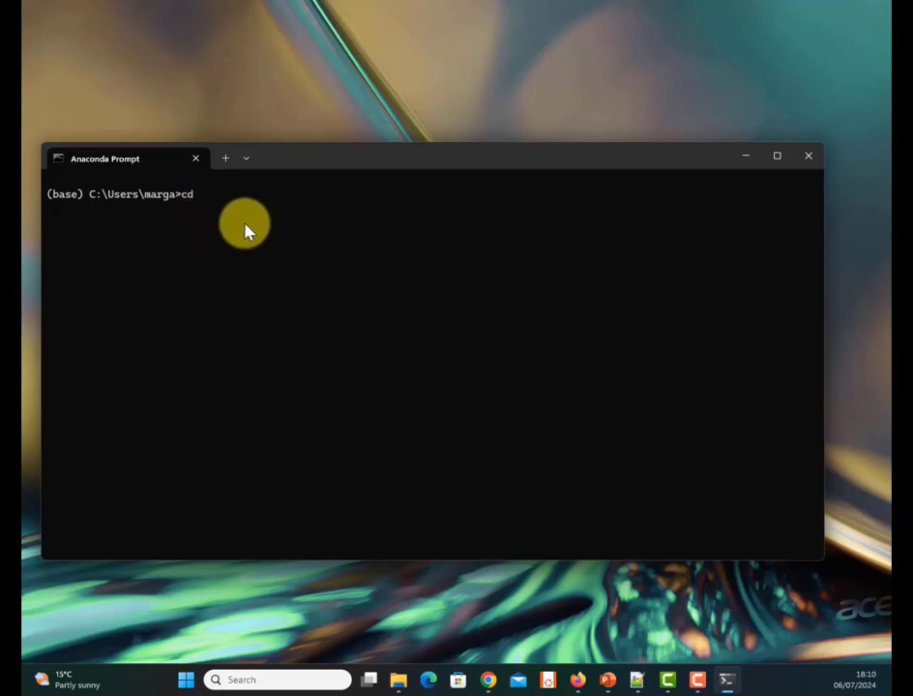
pyautogui.hotkey('alt', 'Tab')
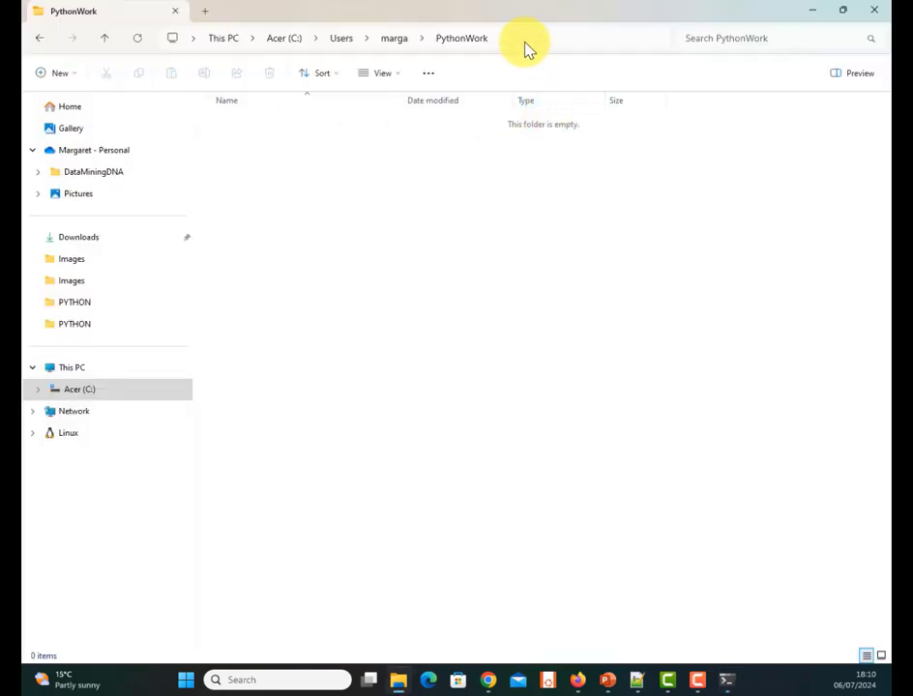
pyautogui.click(525, 41)
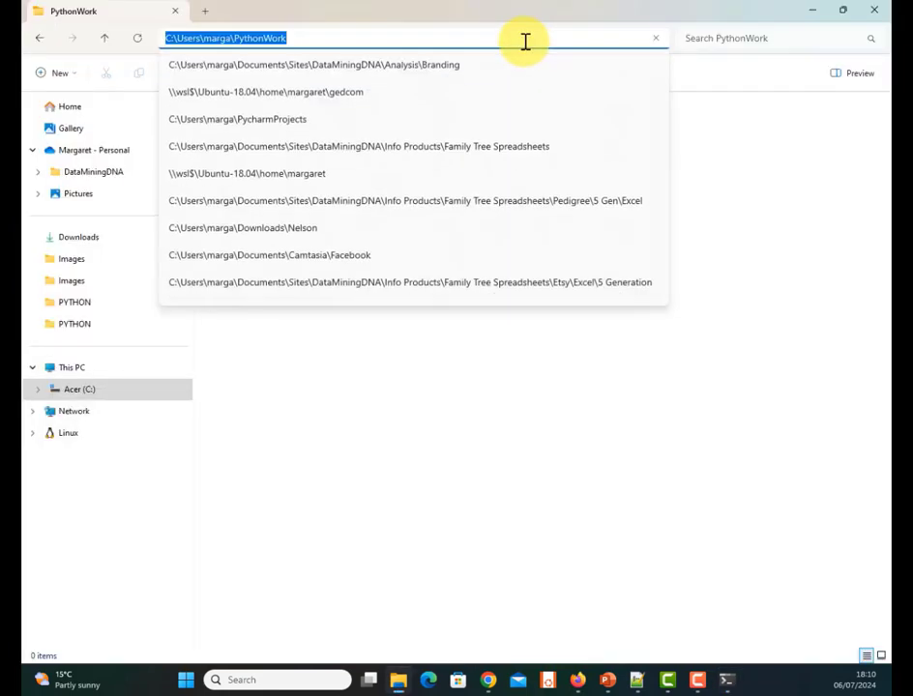
pyautogui.hotkey('ctrl', 'c')
pyautogui.hotkey('alt', 'Tab')
pyautogui.hotkey('ctrl', 'v')
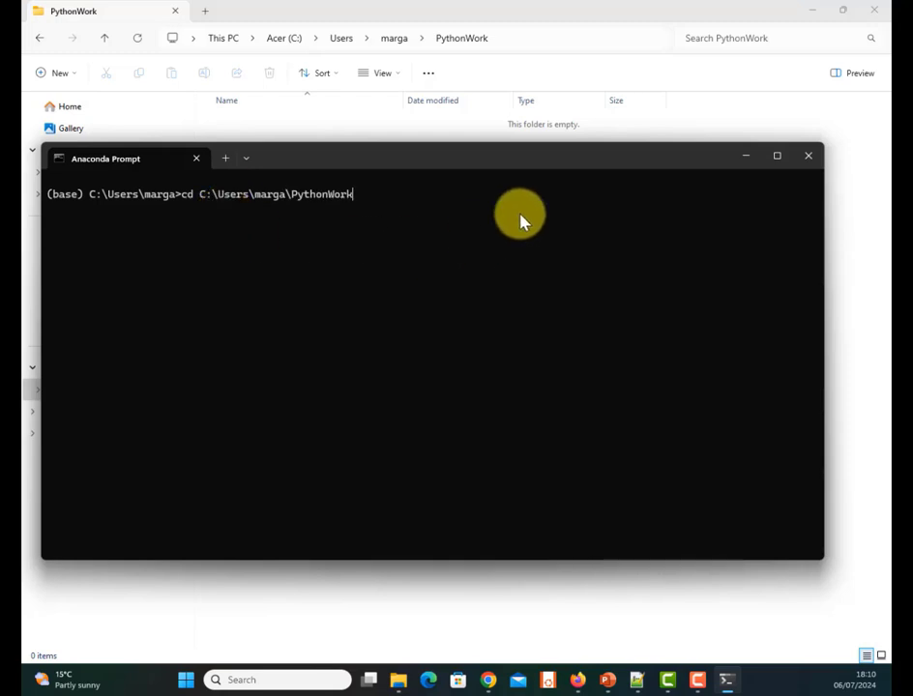
pyautogui.press('Return')
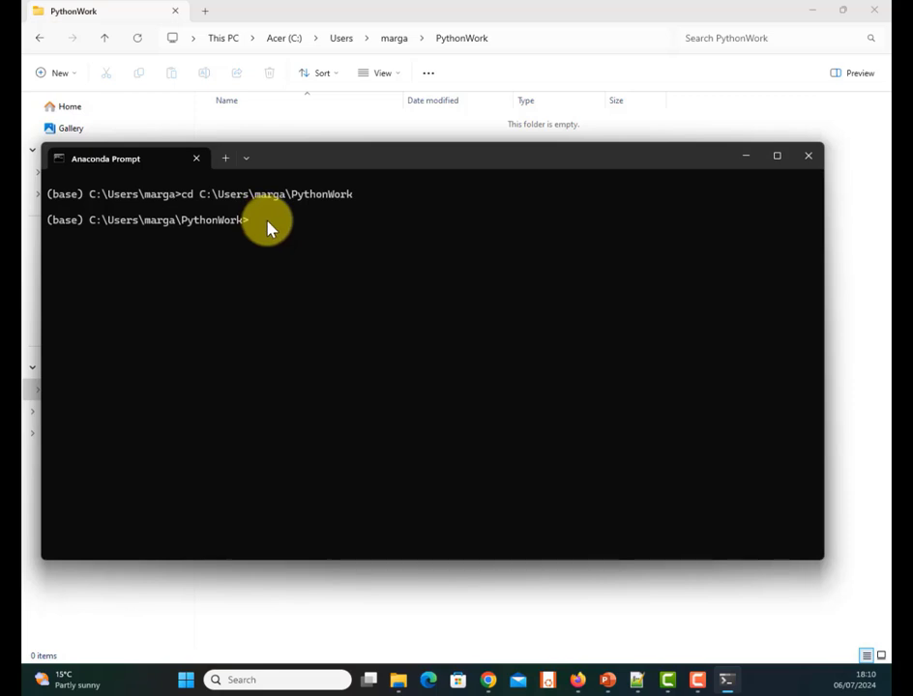
# Launch Jupyter from the PythonWork directory with the command jupyter notebook and maximize its browser window
pyautogui.write('jupyter notebook')
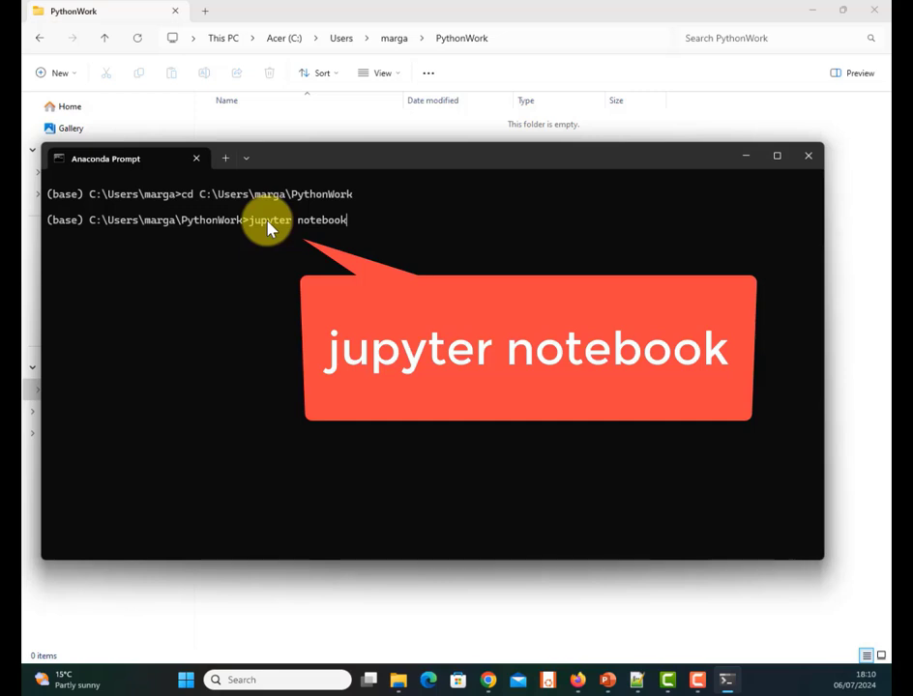
pyautogui.press('Return')
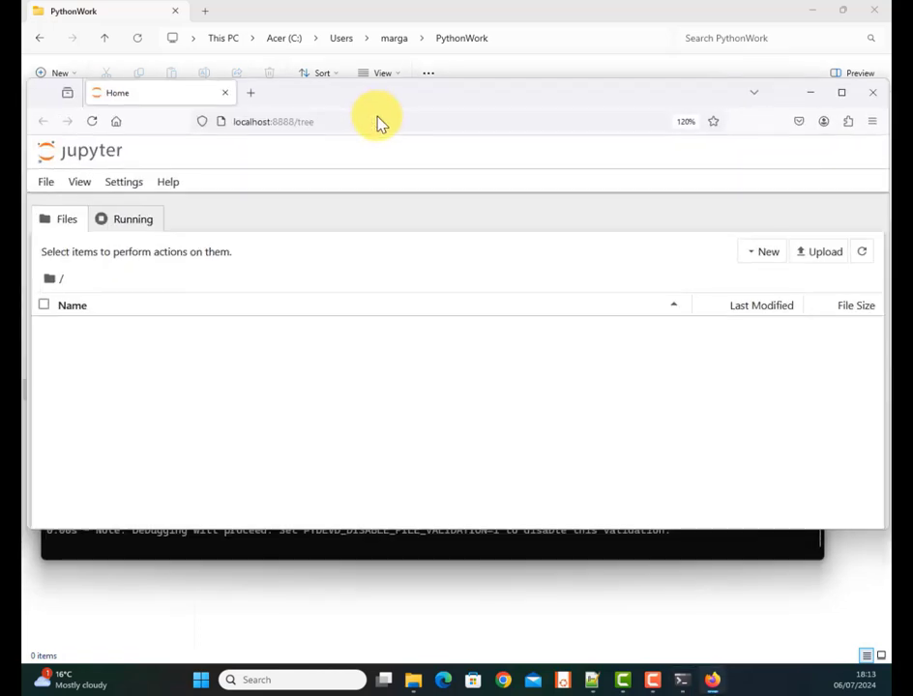
pyautogui.click(841, 91)
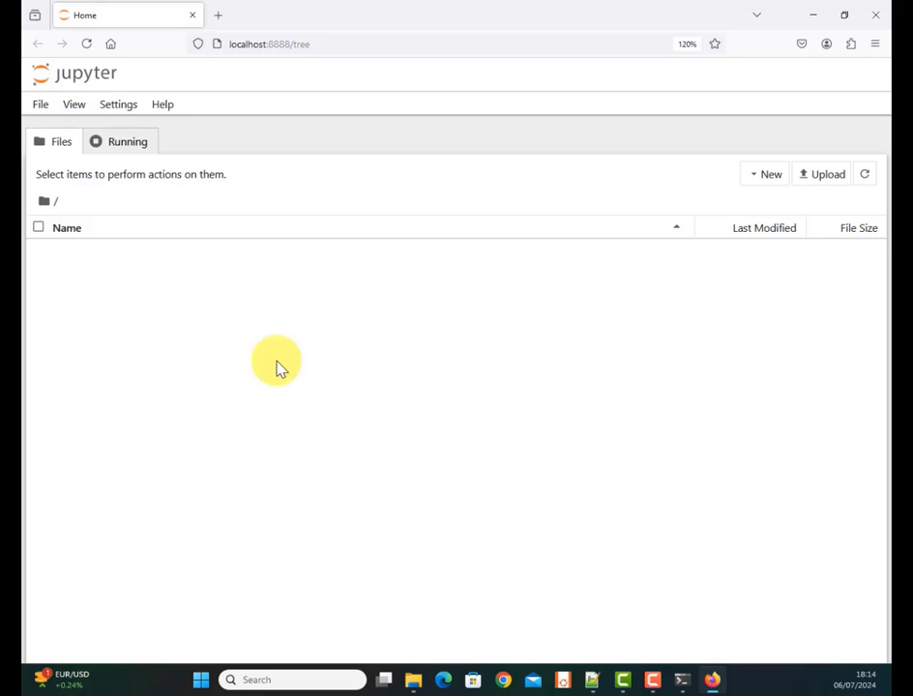
# Create a new Python 3 (ipykernel) notebook and rename it Tree
pyautogui.click(771, 180)
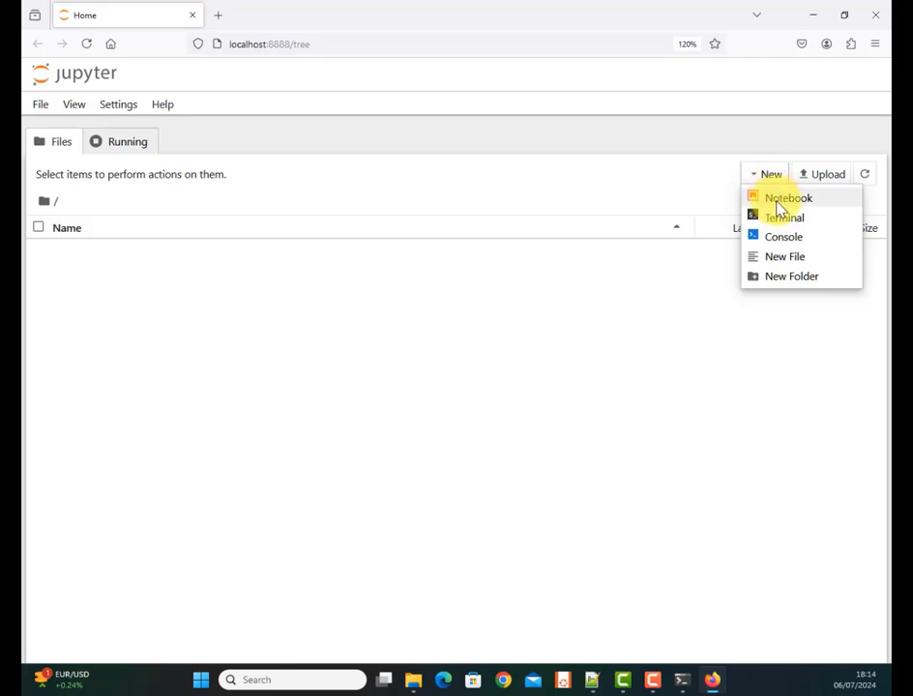
pyautogui.click(780, 203)
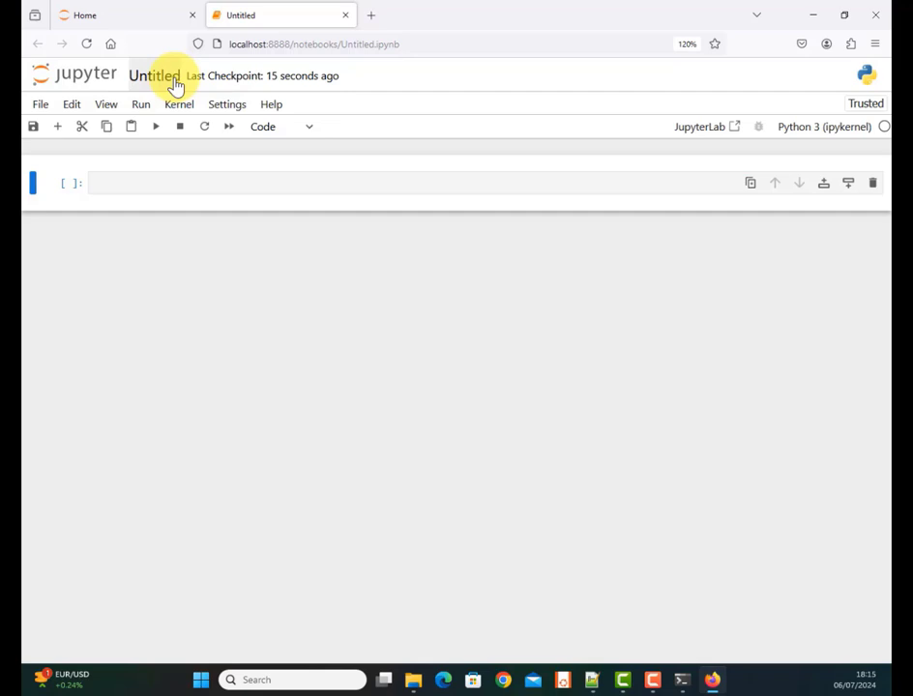
pyautogui.click(172, 80)
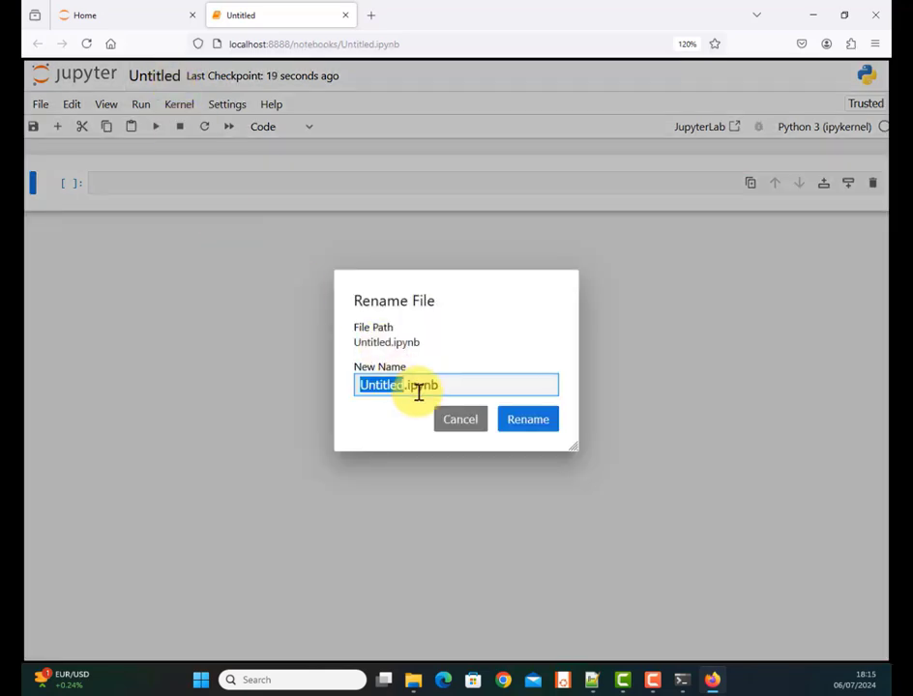
pyautogui.write('Tree')
pyautogui.click(528, 429)
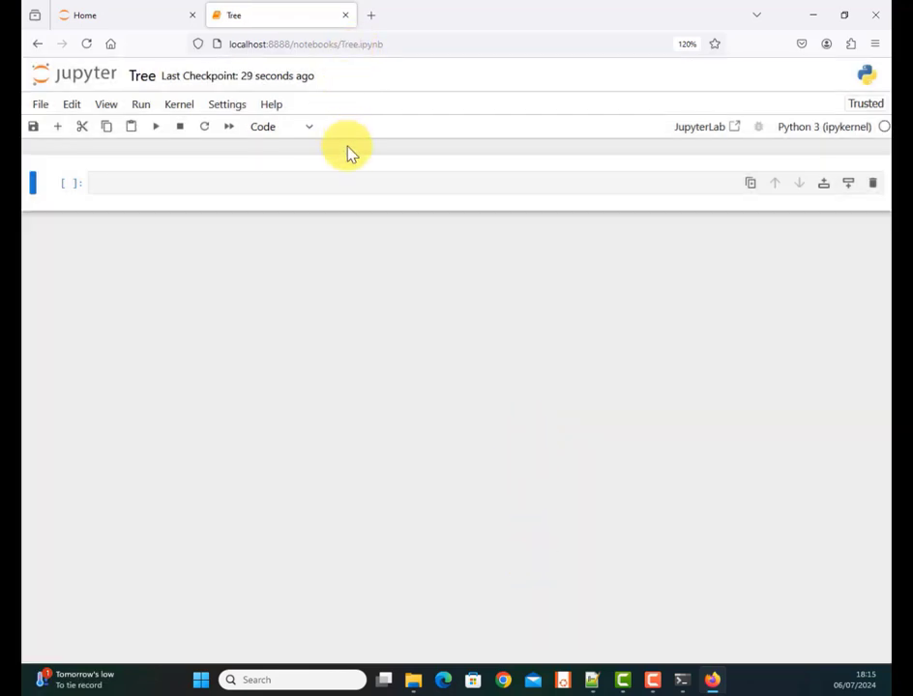
pyautogui.hotkey('alt', 'Tab')
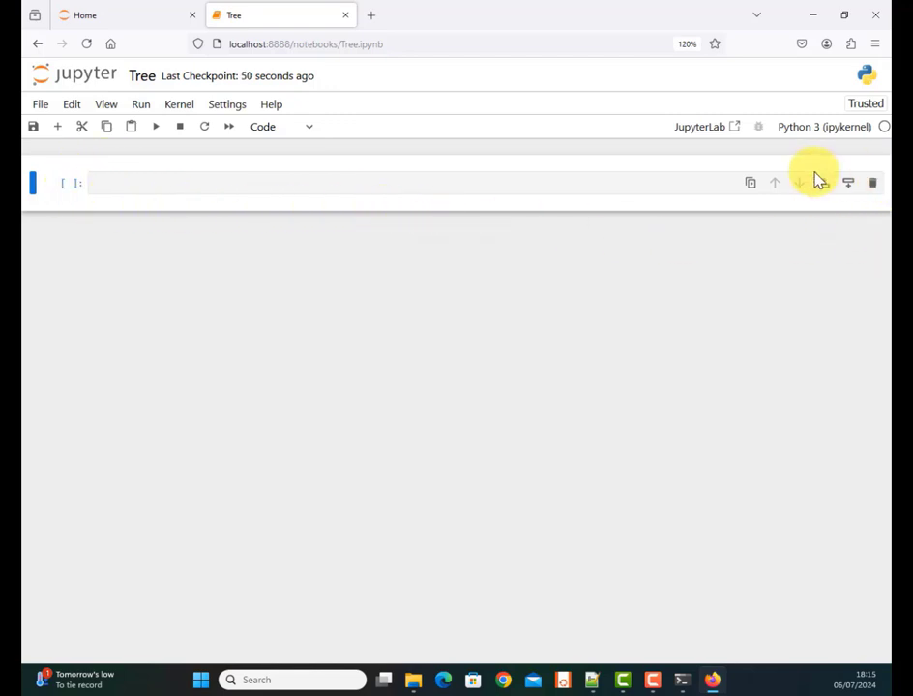
# Test the notebook by running print('hello world') in the first cell, and cut that cell
pyautogui.click(224, 182)
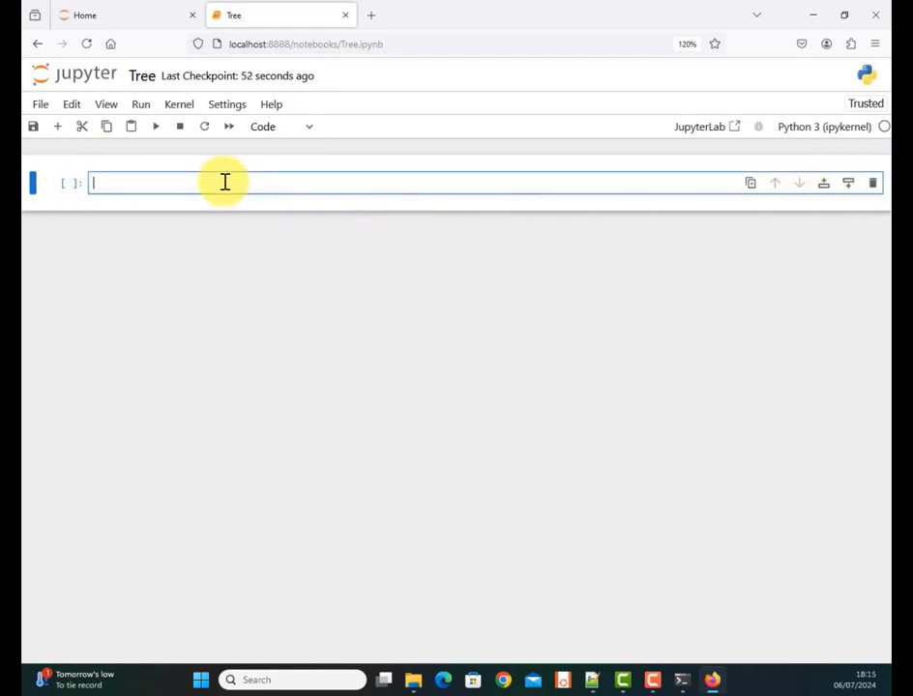
pyautogui.write("print('hello world')")
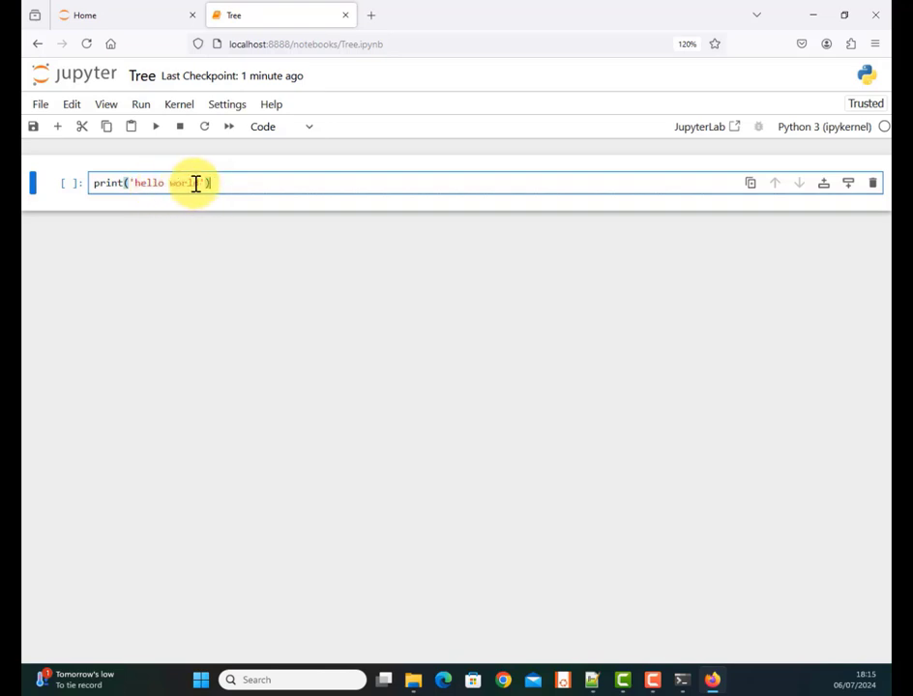
pyautogui.click(157, 134)
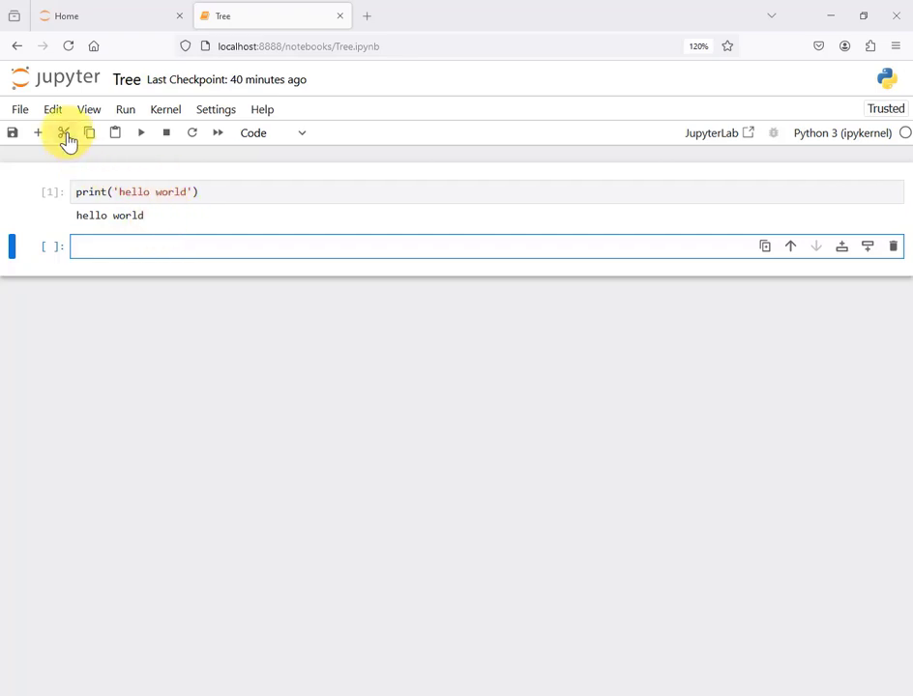
pyautogui.click(71, 187)
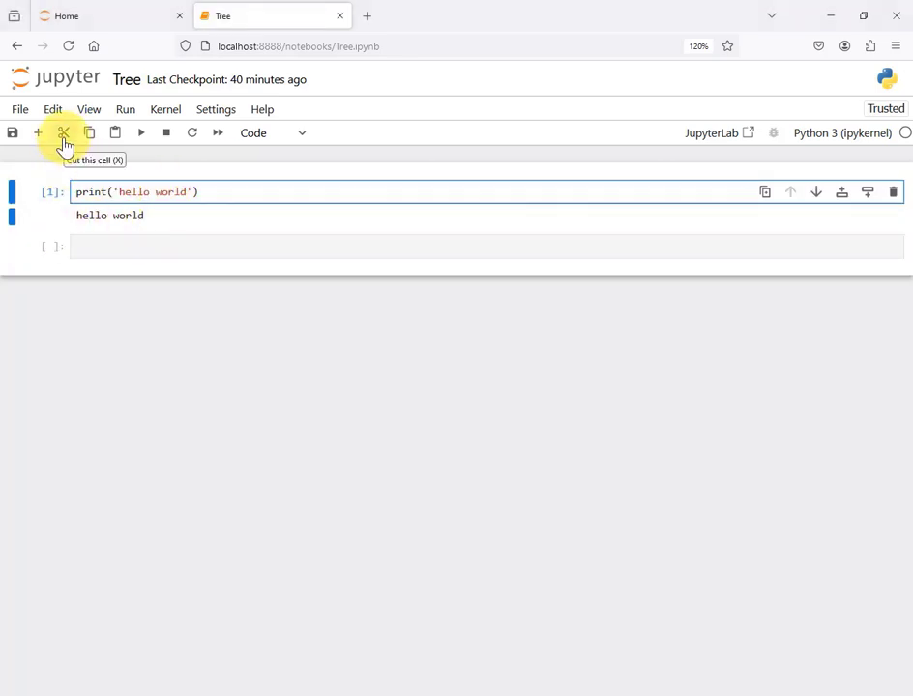
pyautogui.click(63, 135)
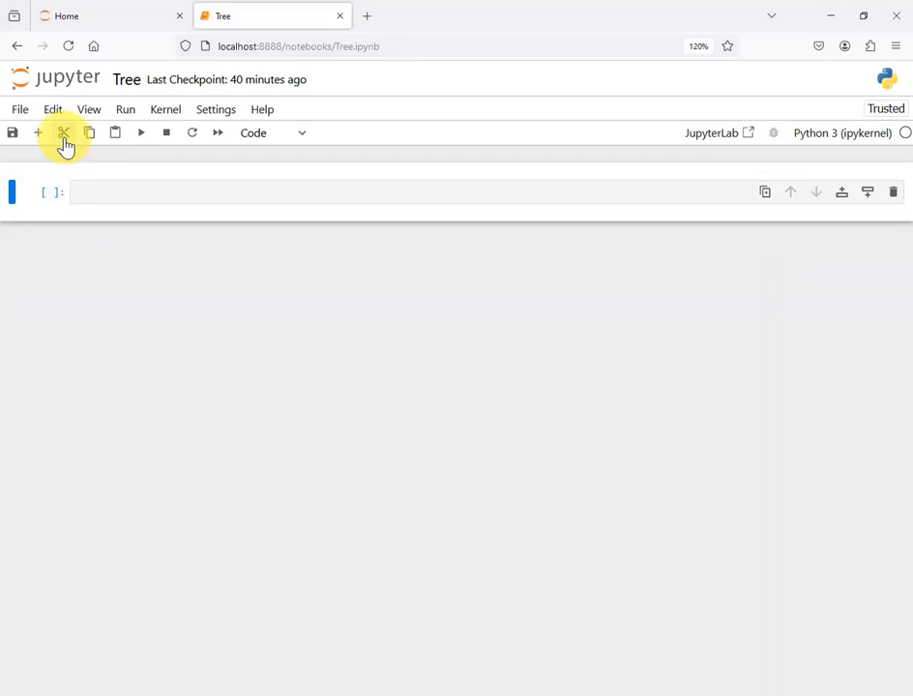
# Enter import os, import sqlite3 and import pandas as pd in the empty cell and run it
pyautogui.click(182, 196)
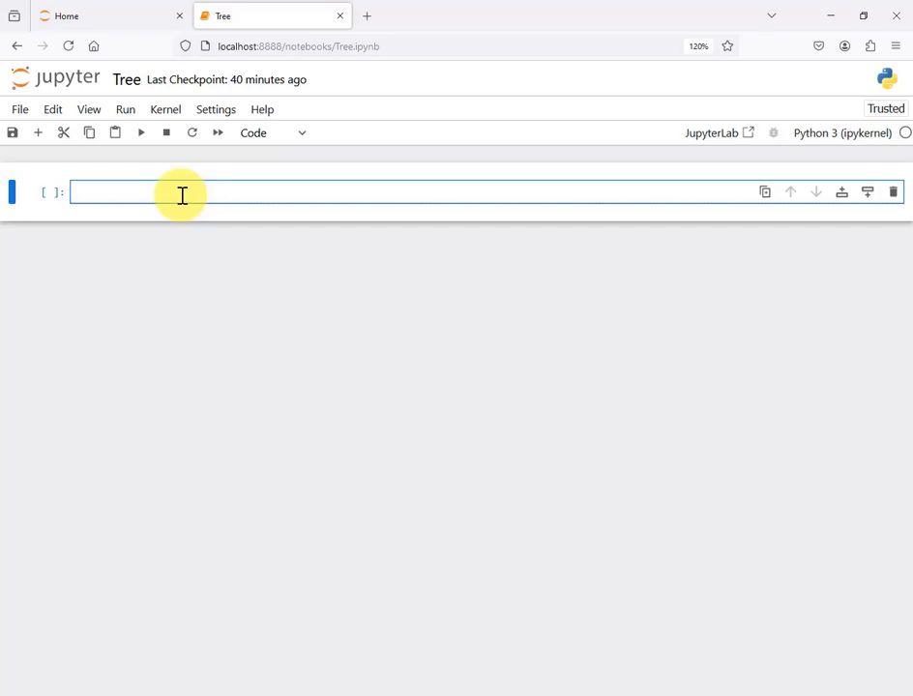
pyautogui.write('import os')
pyautogui.press('Return')
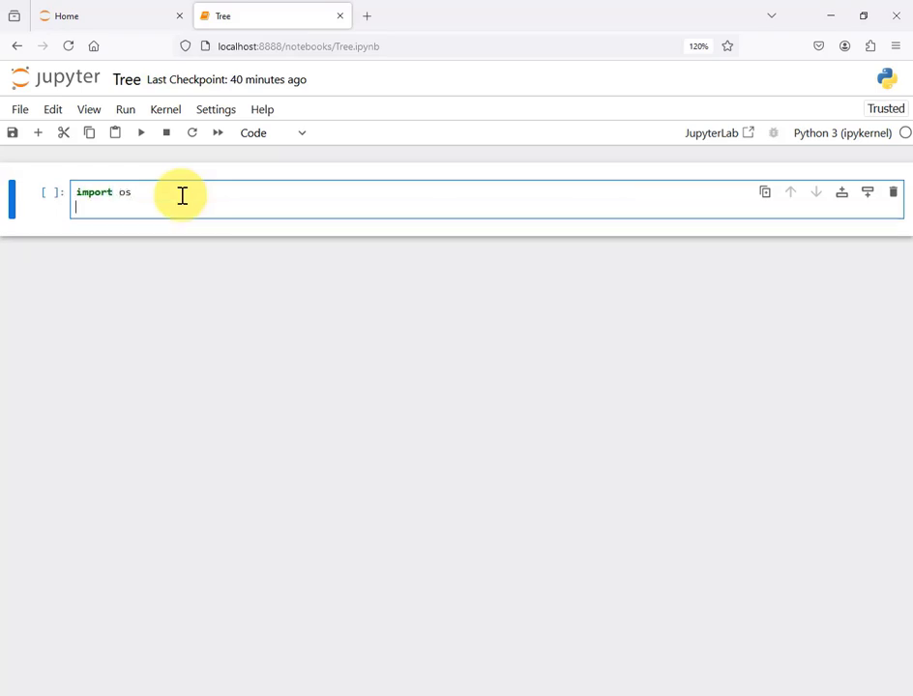
pyautogui.write('import sqlite3')
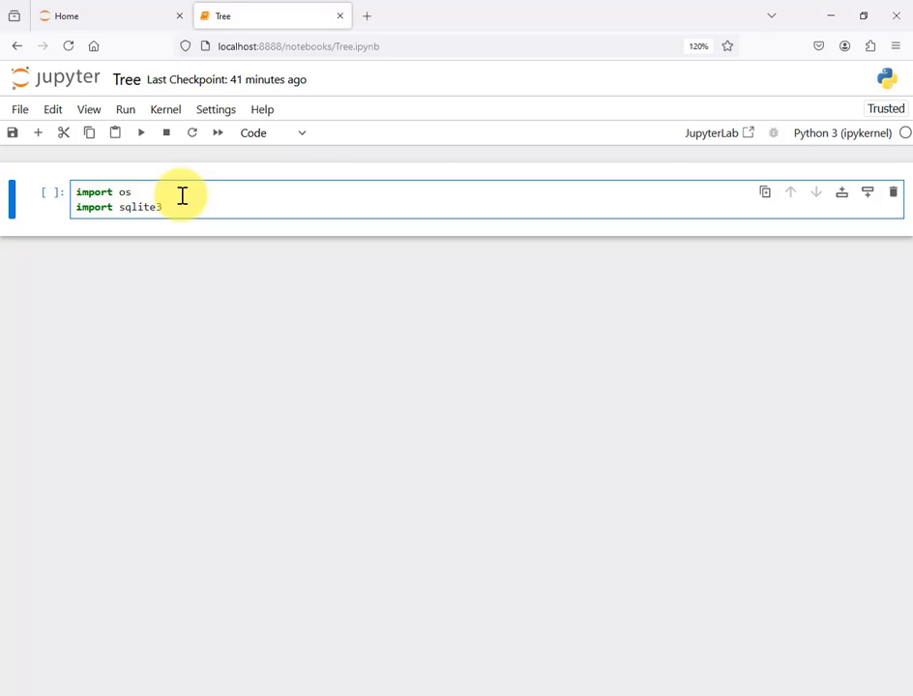
pyautogui.press('Return')
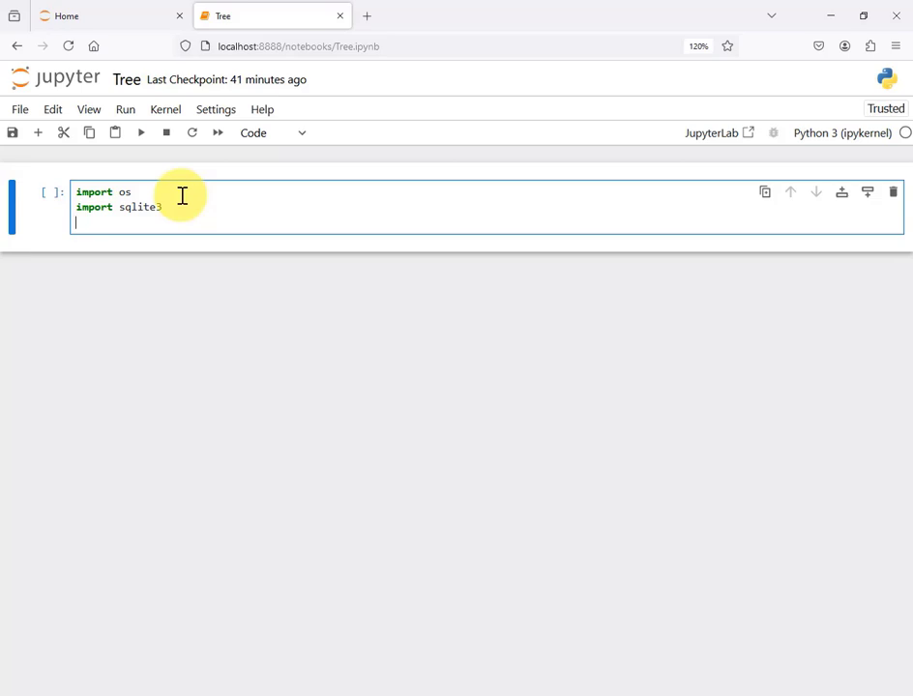
pyautogui.write('import pandas as ')
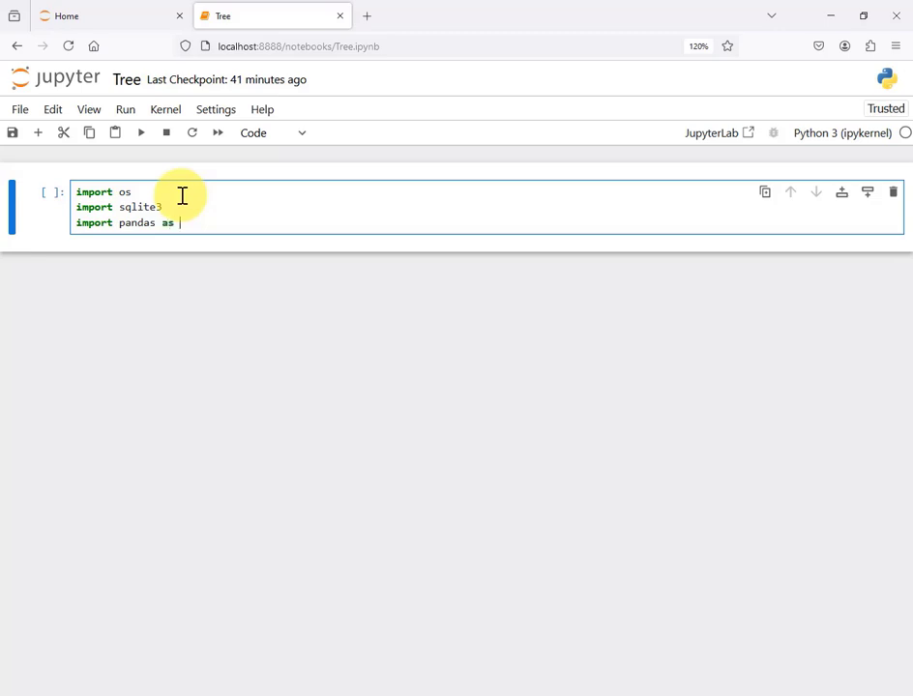
pyautogui.write('pd')
pyautogui.click(140, 135)
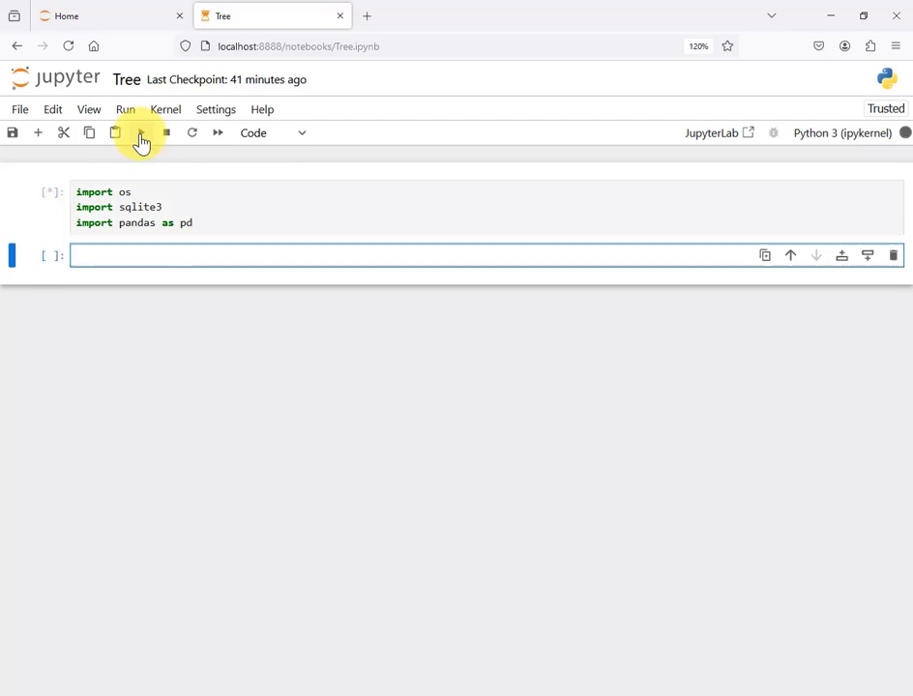